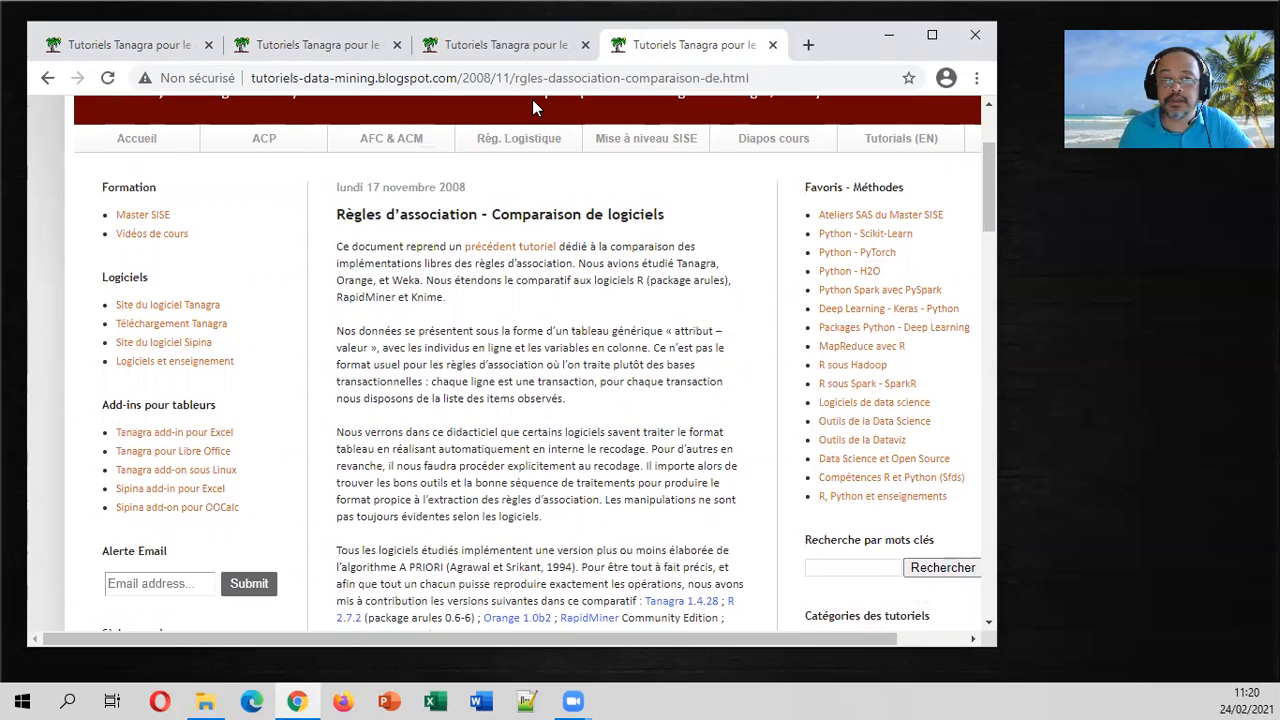
Read through the "Règles d'association sous Python" blog post, including its keywords and tutorial links.
{"action": "left_click", "coordinate": [519, 45]}
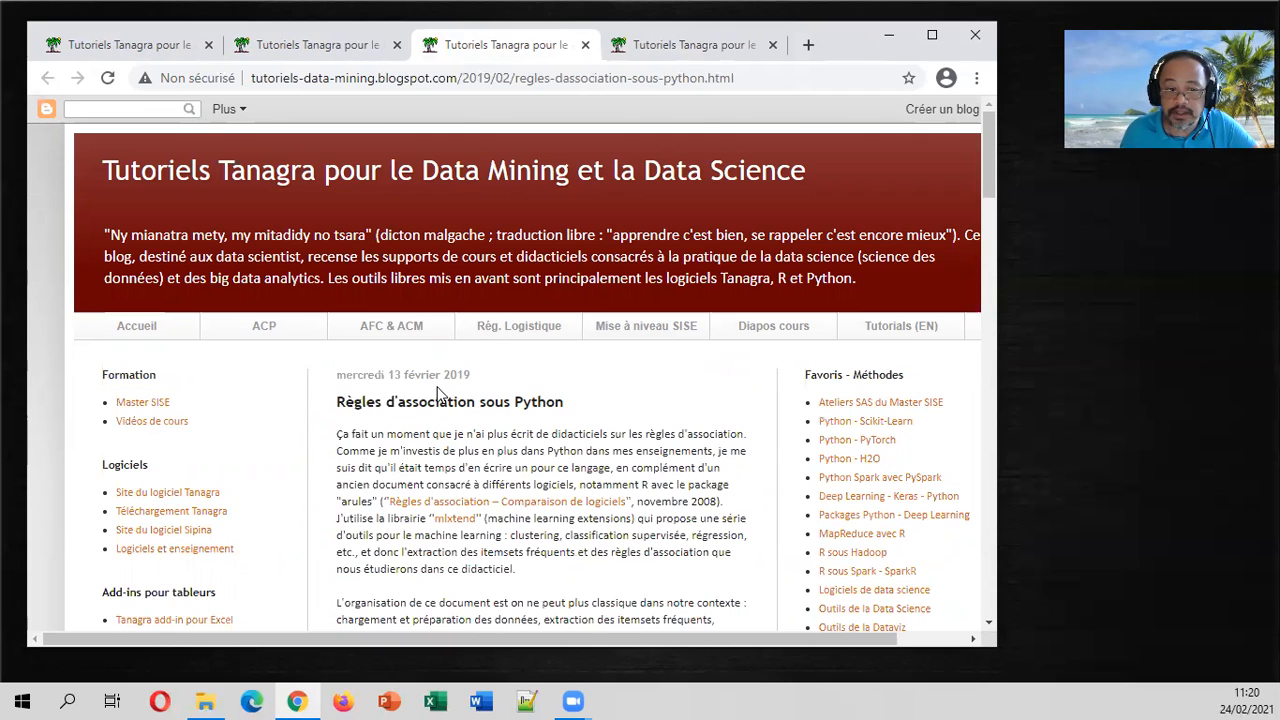
{"action": "scroll", "coordinate": [550, 392], "scroll_direction": "down", "scroll_amount": 1}
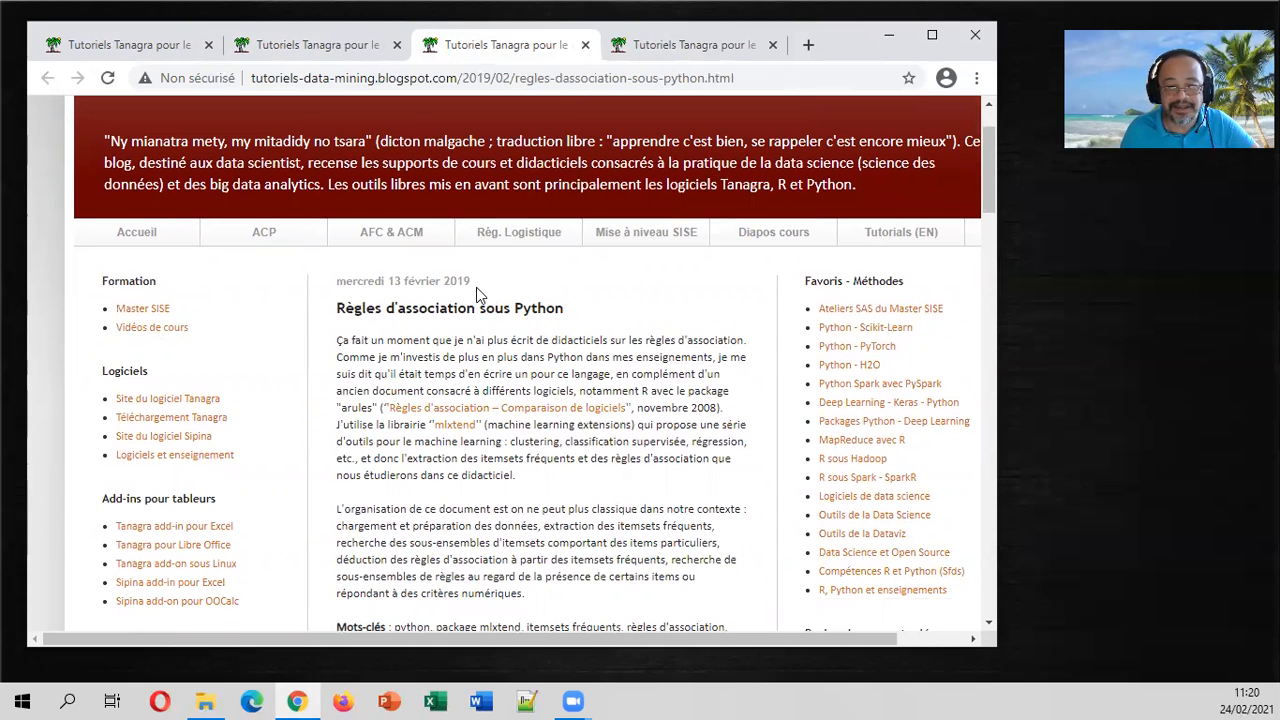
{"action": "scroll", "coordinate": [624, 336], "scroll_direction": "down", "scroll_amount": 1}
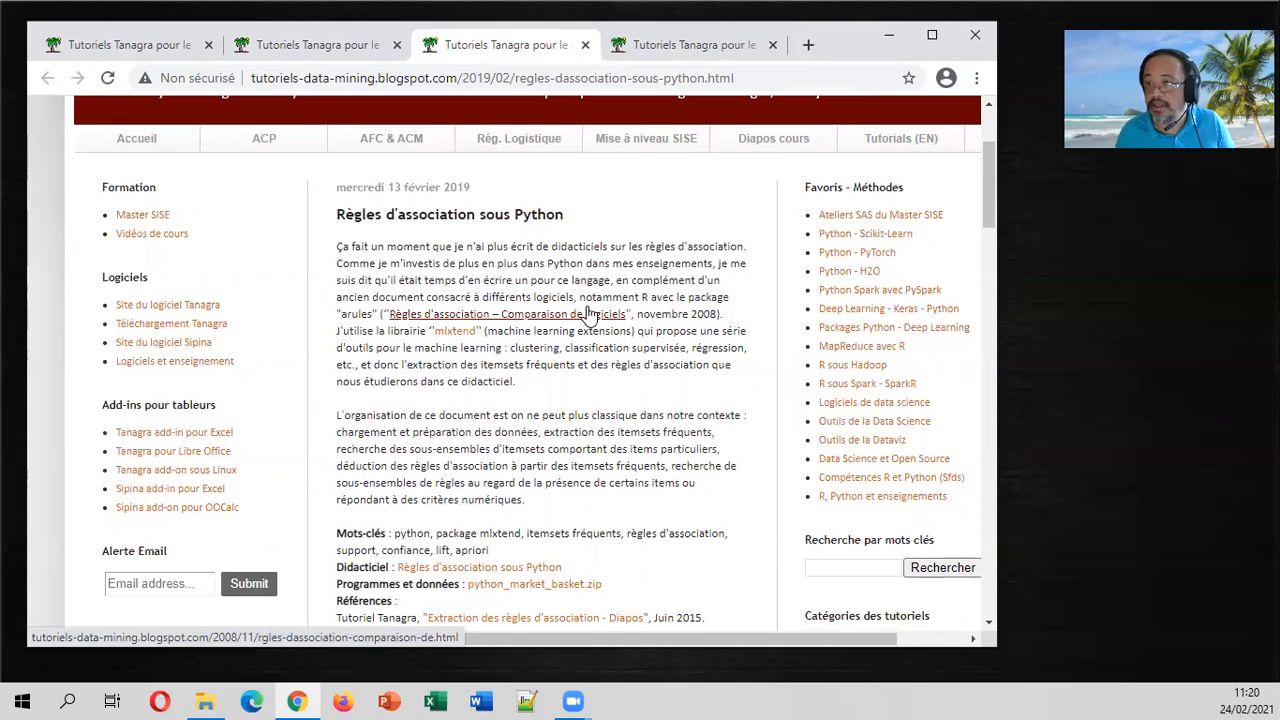
{"action": "scroll", "coordinate": [480, 400], "scroll_direction": "down", "scroll_amount": 3}
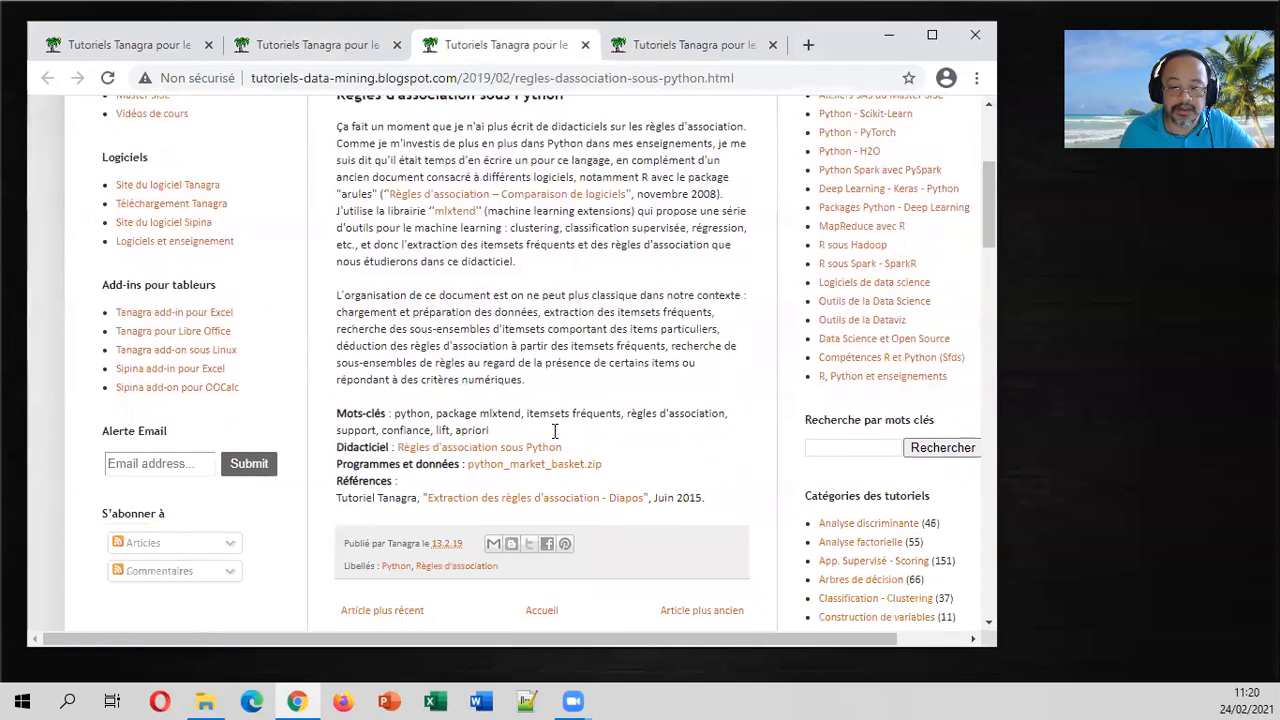
Open the post's PDF tutorial, view its outline, then close it and return to the "Associations dans la distribution SIPINA" post.
{"action": "left_click", "coordinate": [545, 316]}
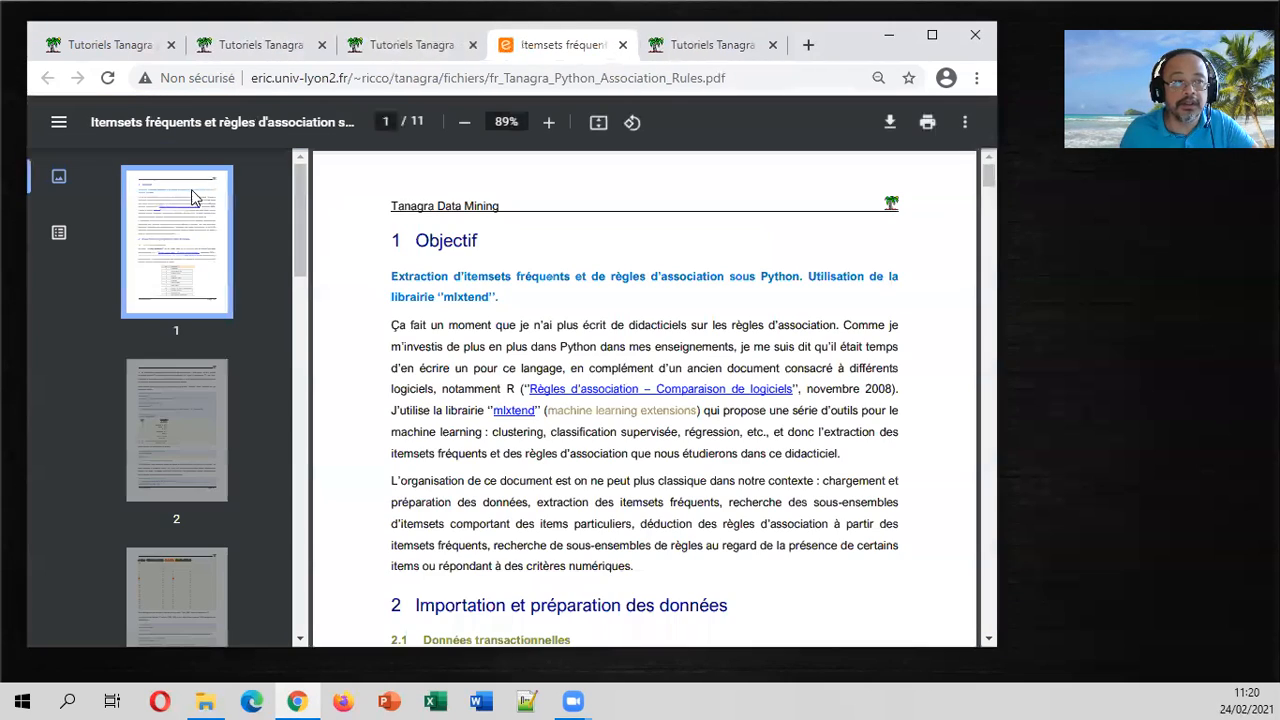
{"action": "scroll", "coordinate": [637, 344], "scroll_direction": "down", "scroll_amount": 3}
{"action": "scroll", "coordinate": [637, 344], "scroll_direction": "down", "scroll_amount": 10}
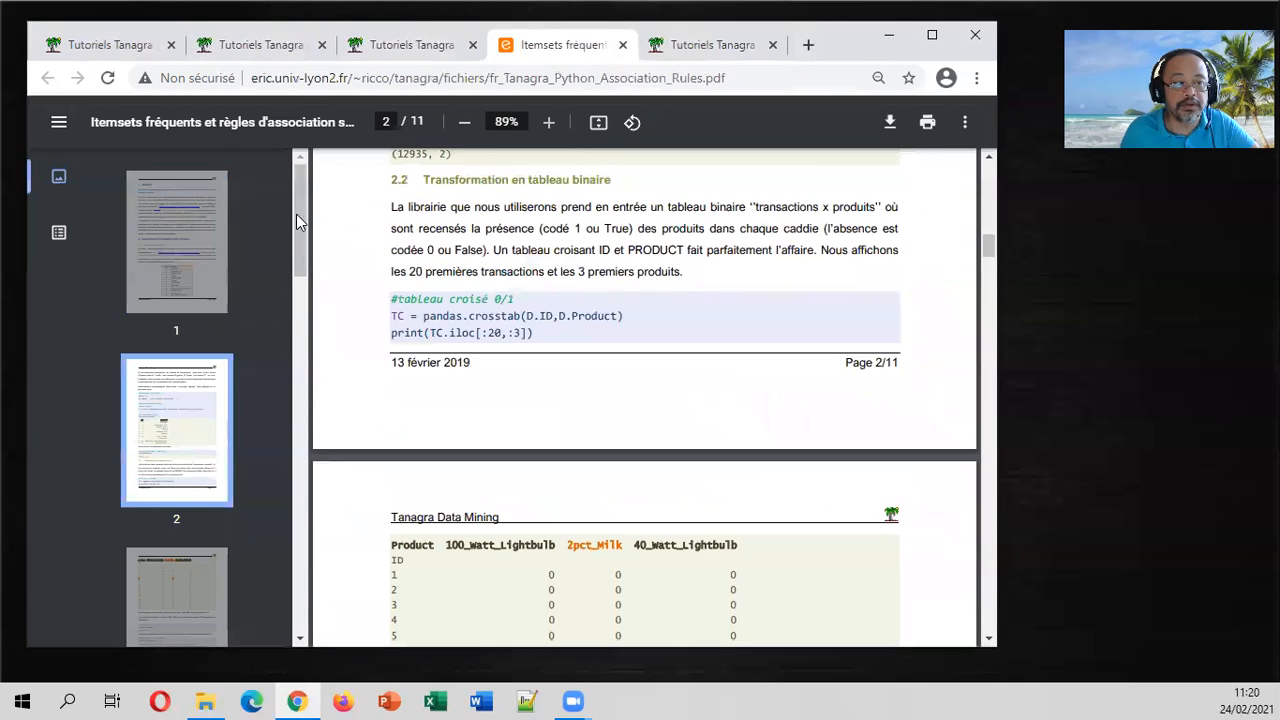
{"action": "left_click", "coordinate": [62, 237]}
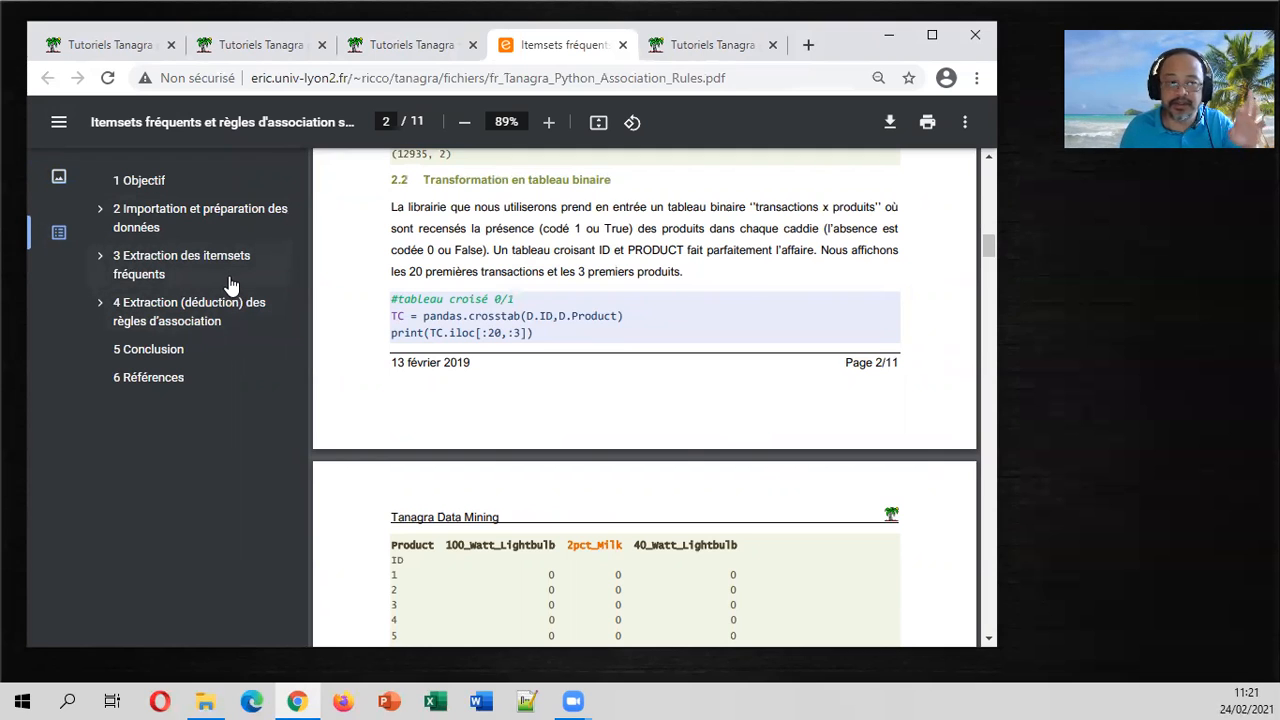
{"action": "left_click", "coordinate": [622, 45]}
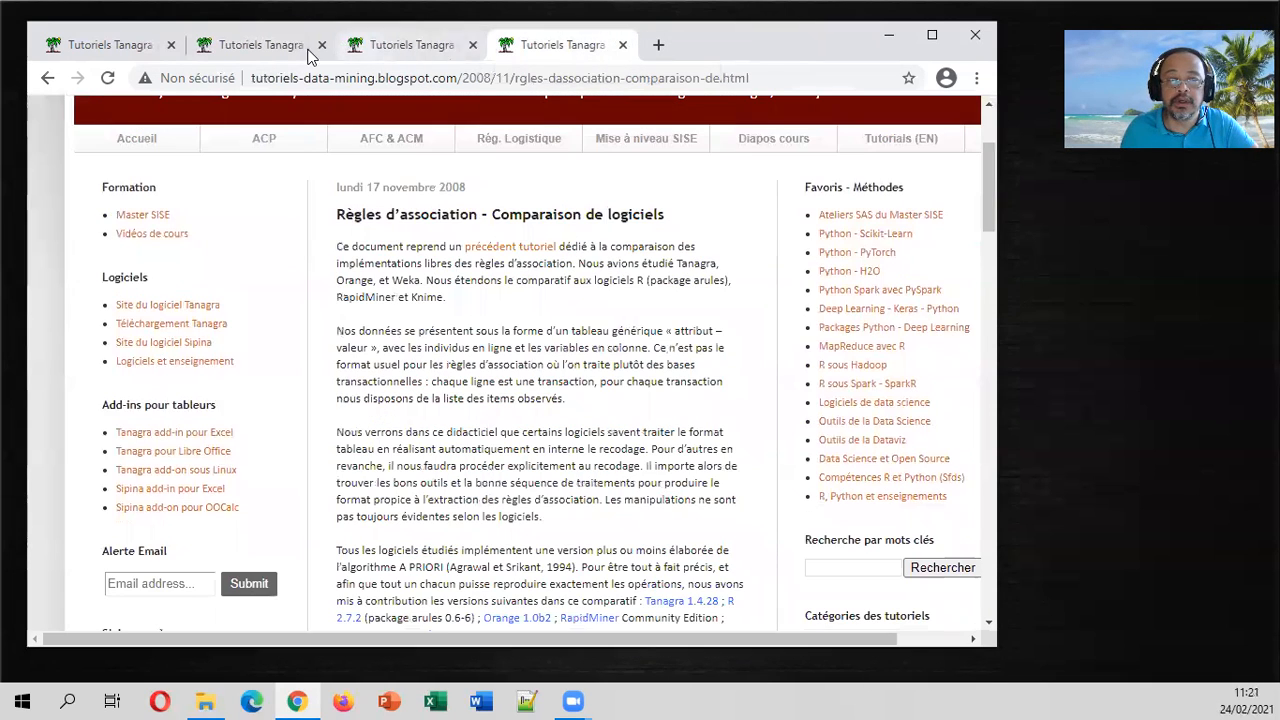
{"action": "left_click", "coordinate": [271, 48]}
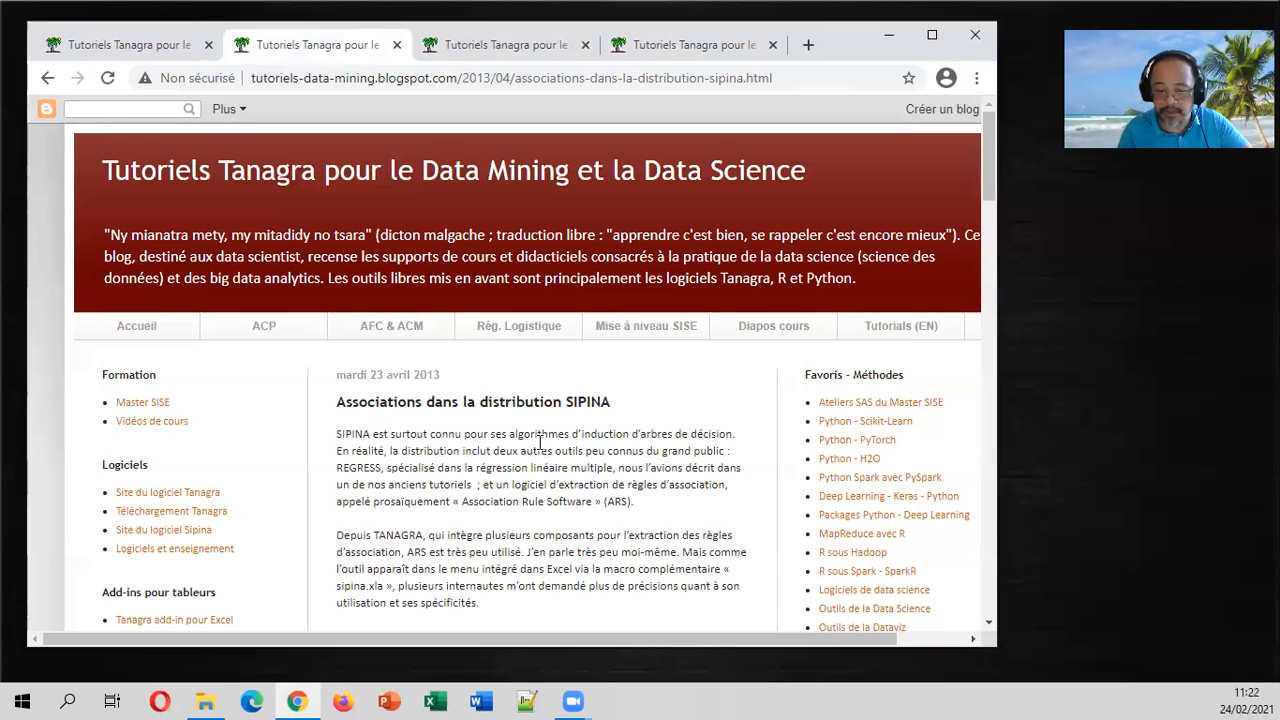
Open the workbook habitudes_de_vie.xlsx from the 035_ARS folder in Excel and move its window so all data columns are visible.
{"action": "left_click", "coordinate": [205, 701]}
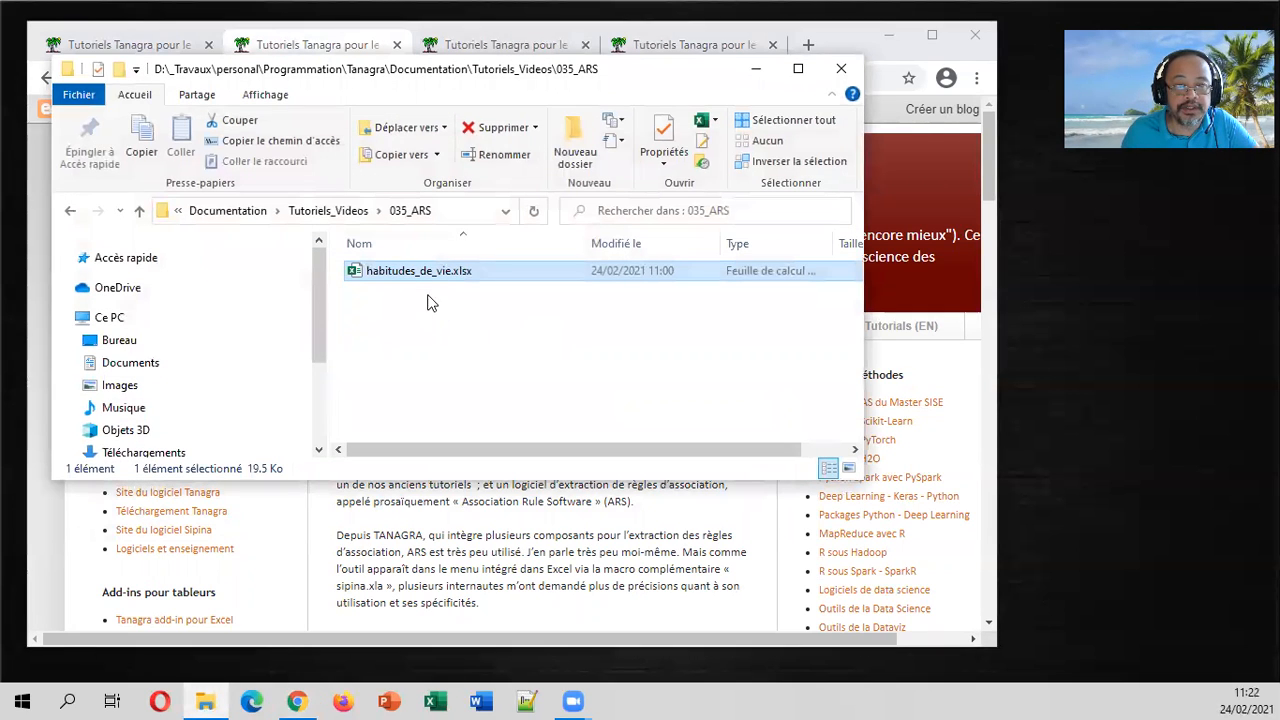
{"action": "double_click", "coordinate": [420, 274]}
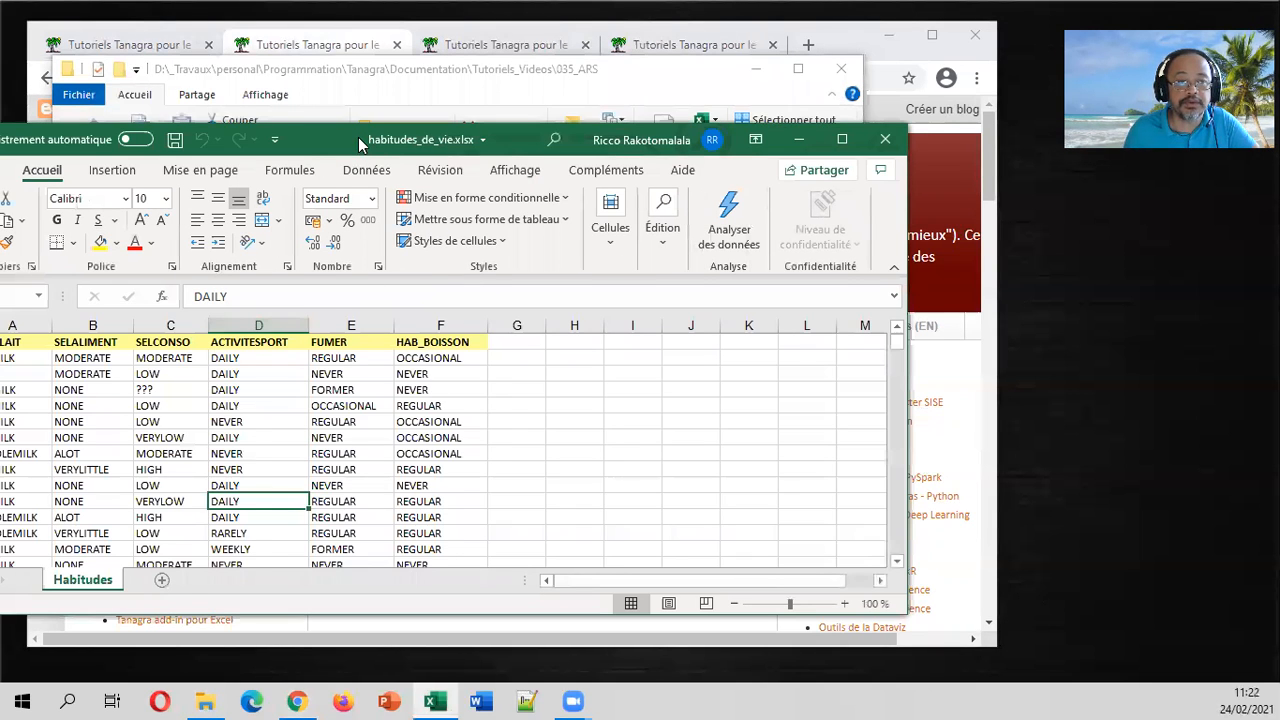
{"action": "left_click_drag", "start_coordinate": [360, 139], "coordinate": [550, 129]}
Check the extent of the dataset by going to the last record of the TYPELAIT column and back to the header.
{"action": "left_click", "coordinate": [270, 360]}
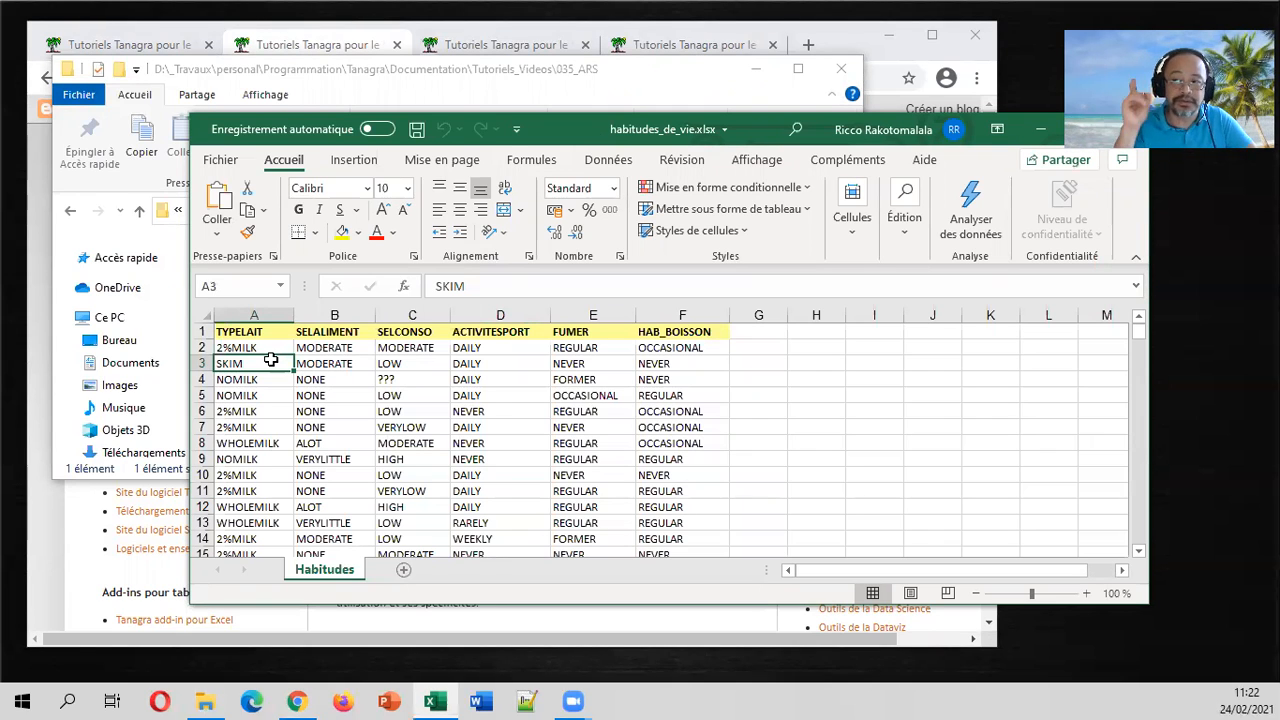
{"action": "key", "text": "ctrl+Down"}
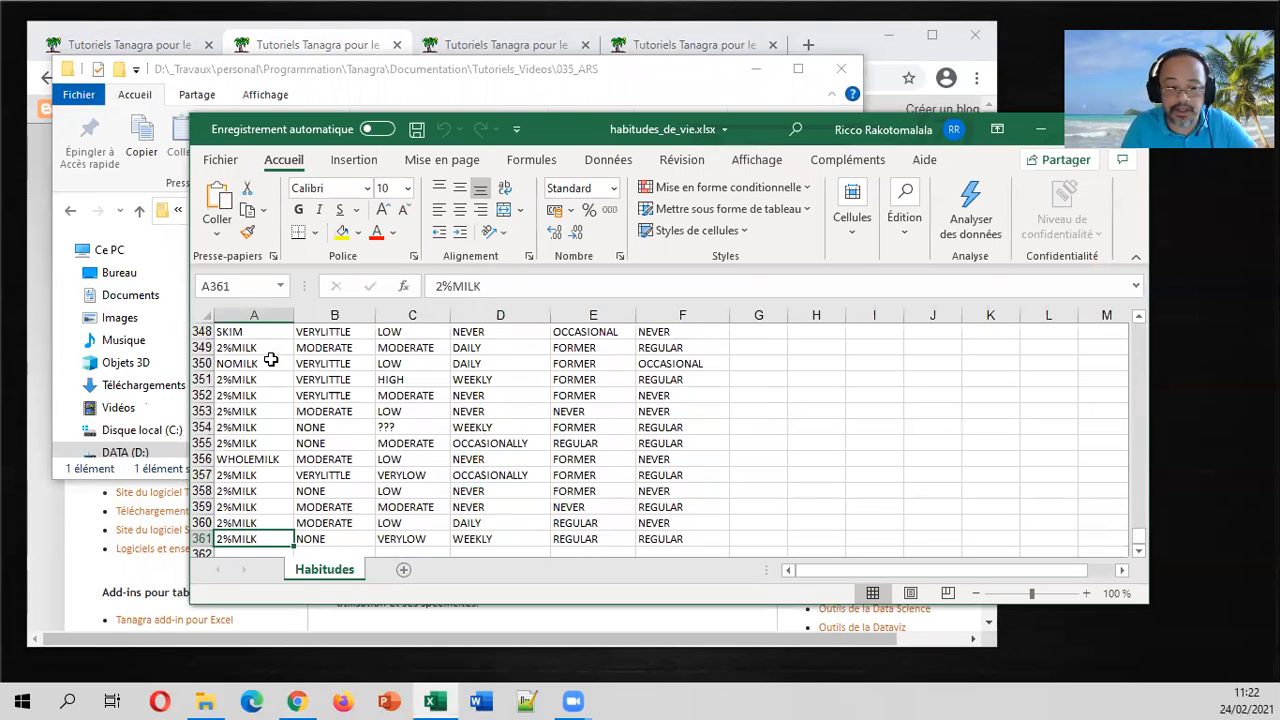
{"action": "key", "text": "ctrl+Up"}
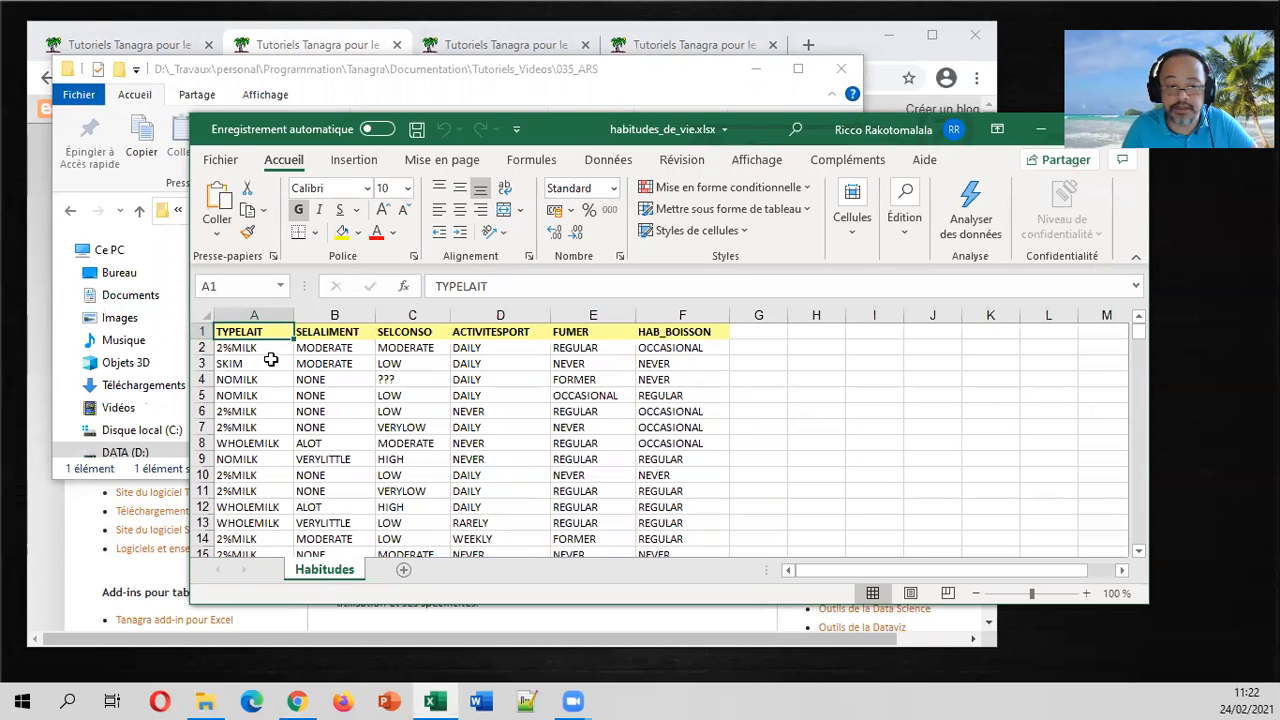
{"action": "key", "text": "Down"}
{"action": "key", "text": "ctrl+Down"}
{"action": "key", "text": "ctrl+Up"}
Review the column headers from TYPELAIT through HAB_BOISSON one by one, then close the workbook.
{"action": "key", "text": "Down"}
{"action": "key", "text": "Up"}
{"action": "key", "text": "Right"}
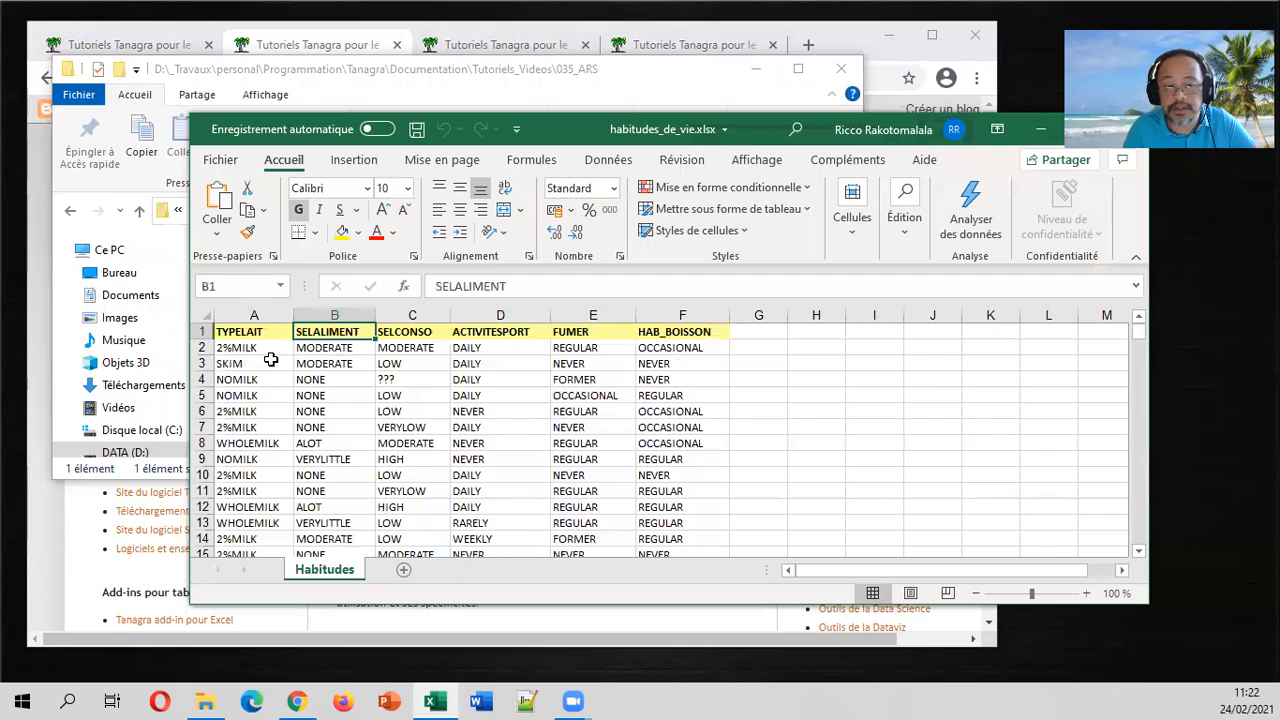
{"action": "key", "text": "Right"}
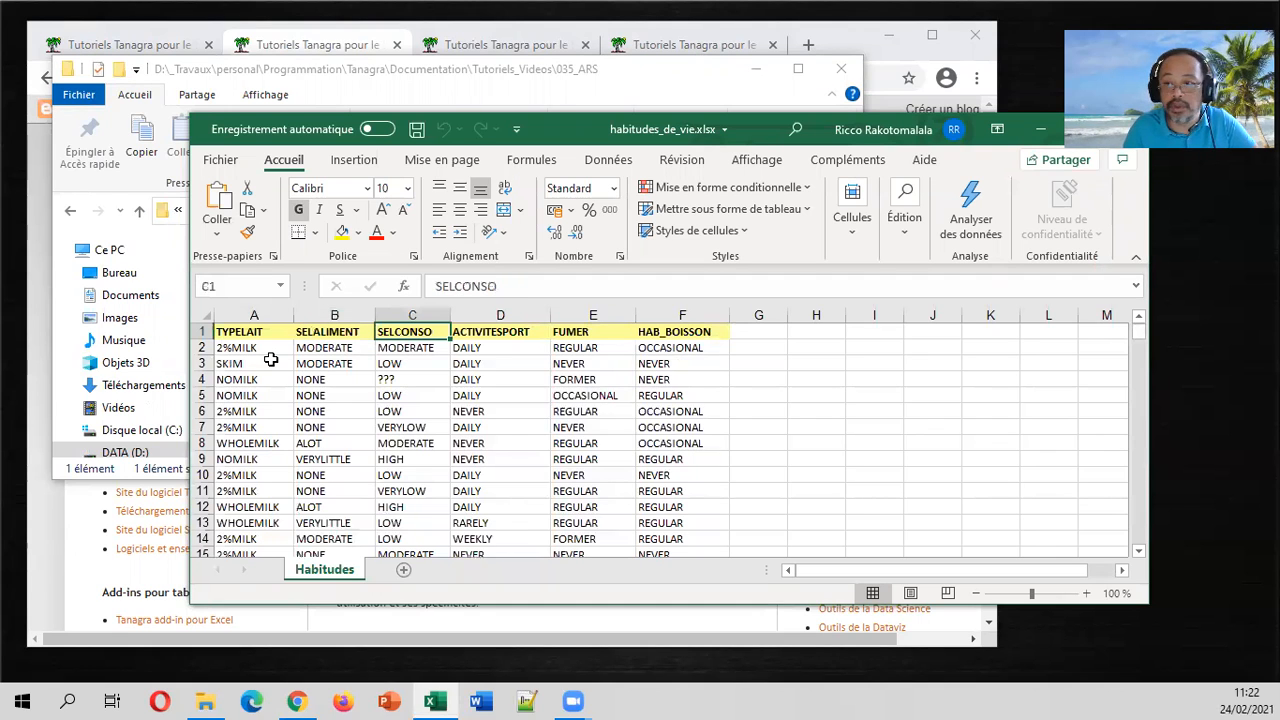
{"action": "key", "text": "Right"}
{"action": "key", "text": "Right"}
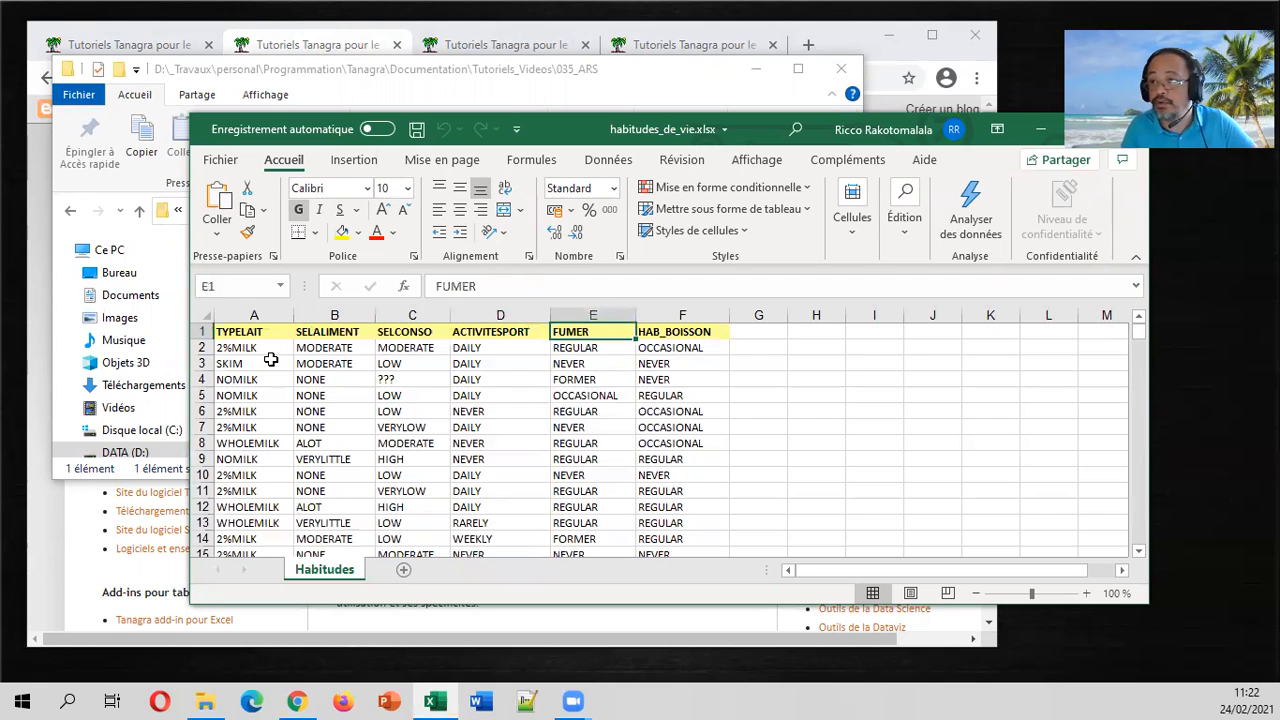
{"action": "key", "text": "Right"}
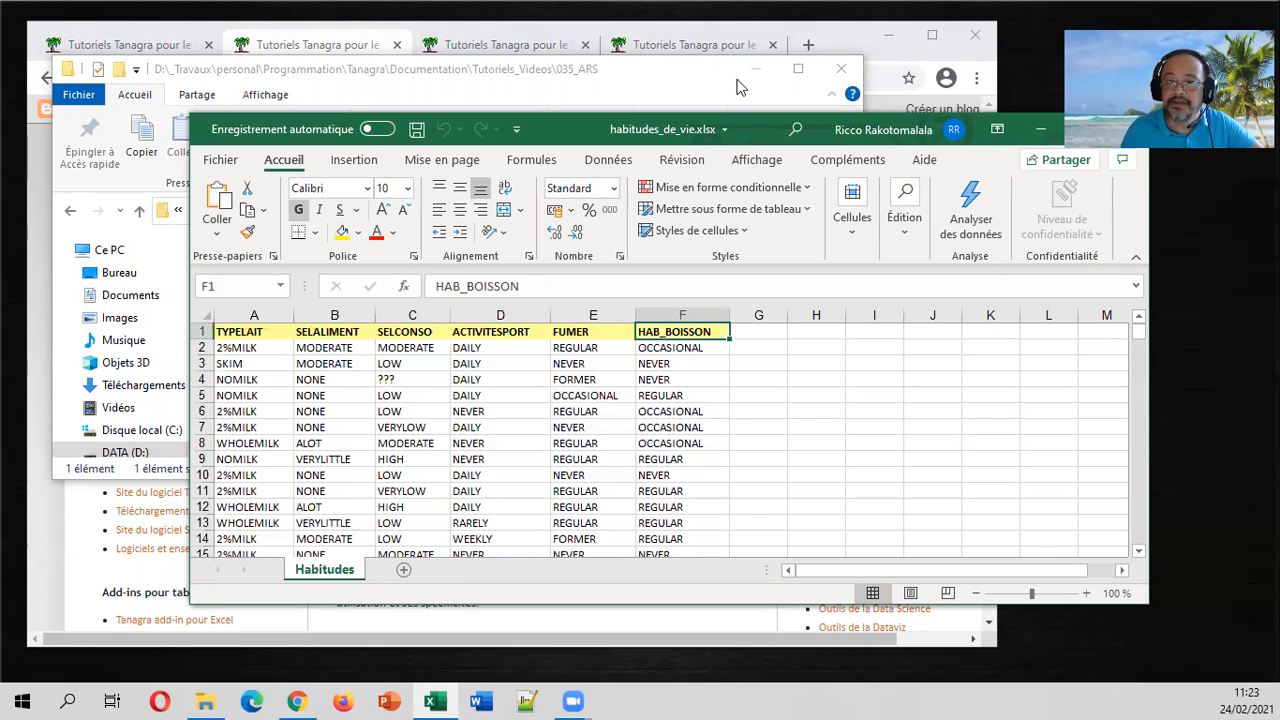
{"action": "left_click_drag", "start_coordinate": [815, 130], "coordinate": [732, 121]}
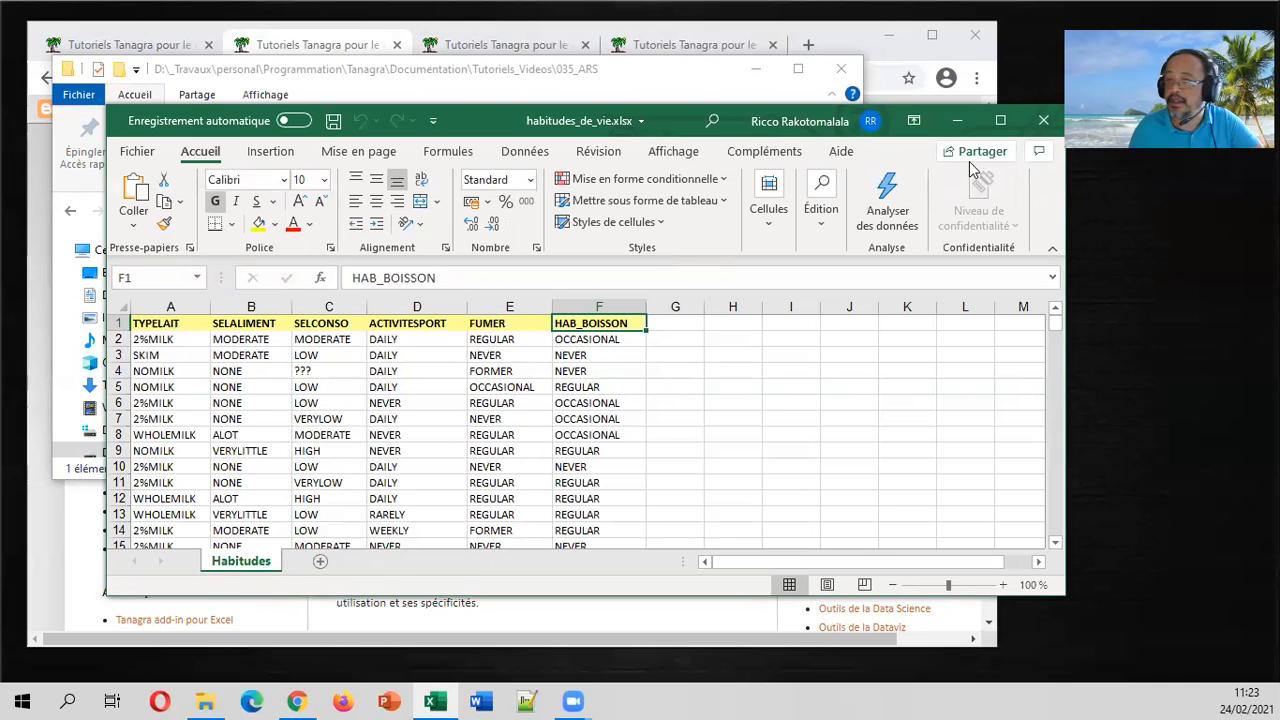
{"action": "left_click", "coordinate": [1037, 120]}
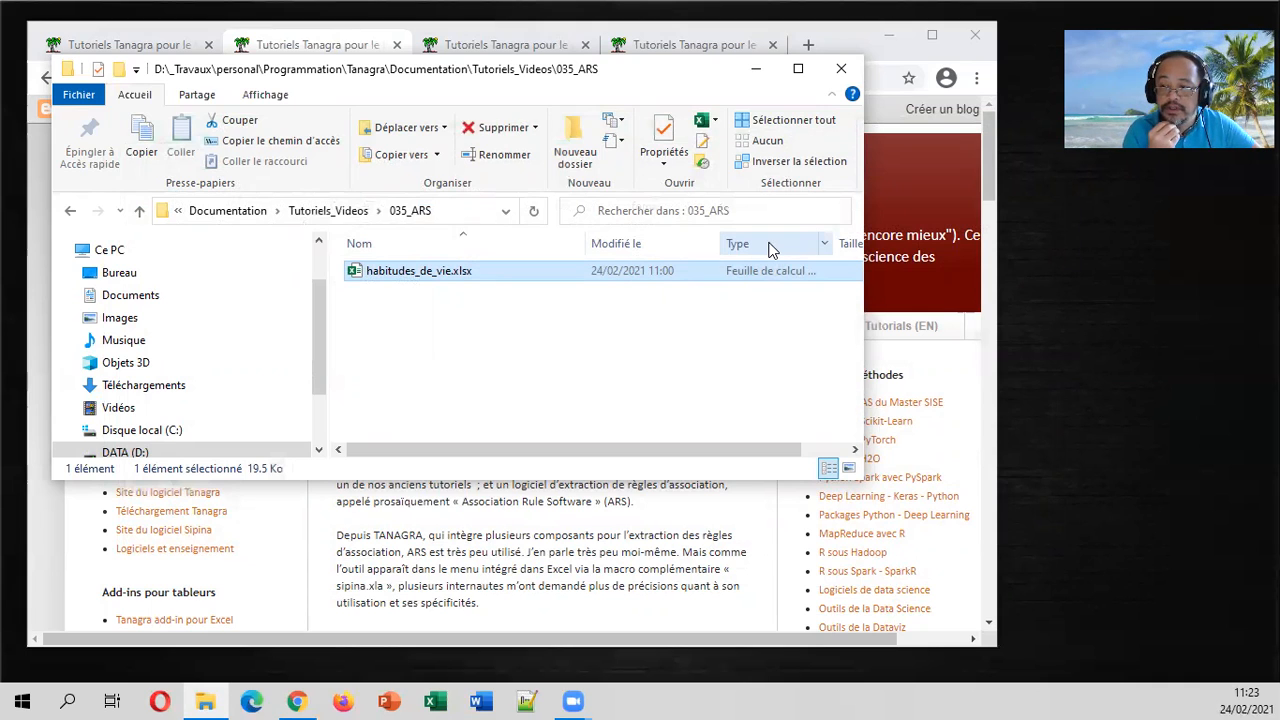
Reopen habitudes_de_vie.xlsx and check which commands the Sipina add-in offers.
{"action": "double_click", "coordinate": [412, 270]}
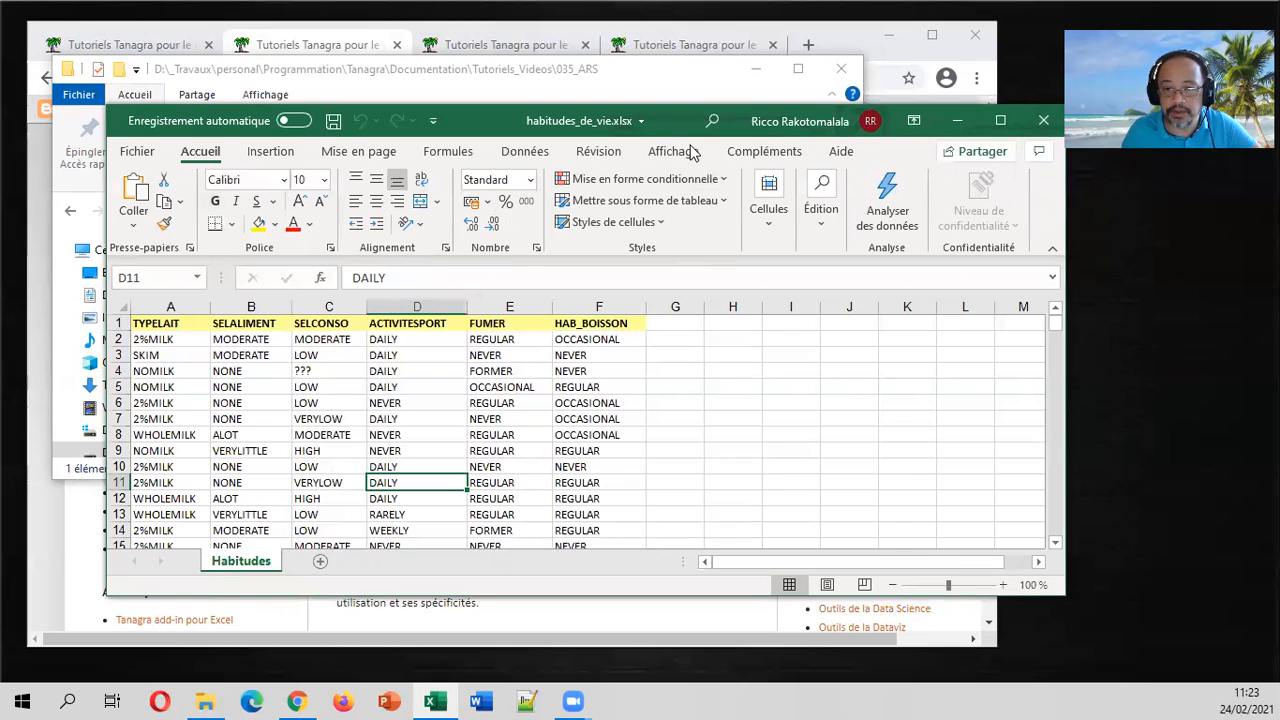
{"action": "left_click", "coordinate": [752, 151]}
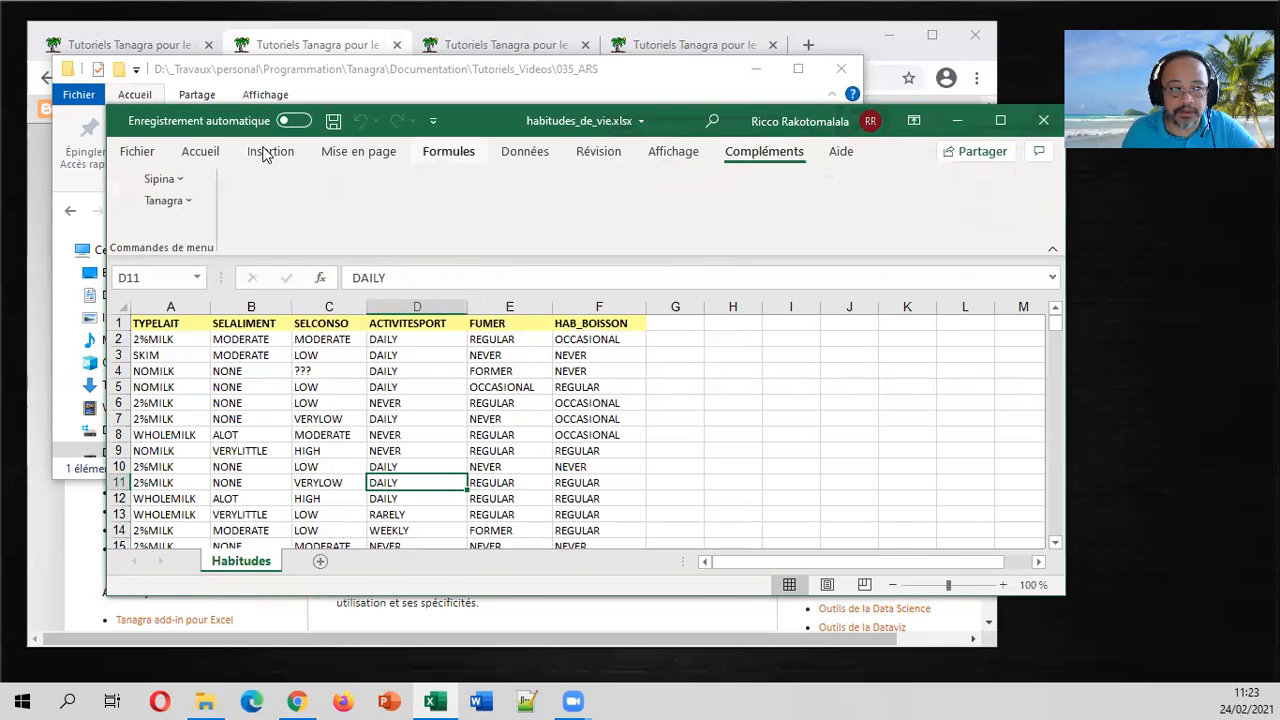
{"action": "left_click", "coordinate": [183, 184]}
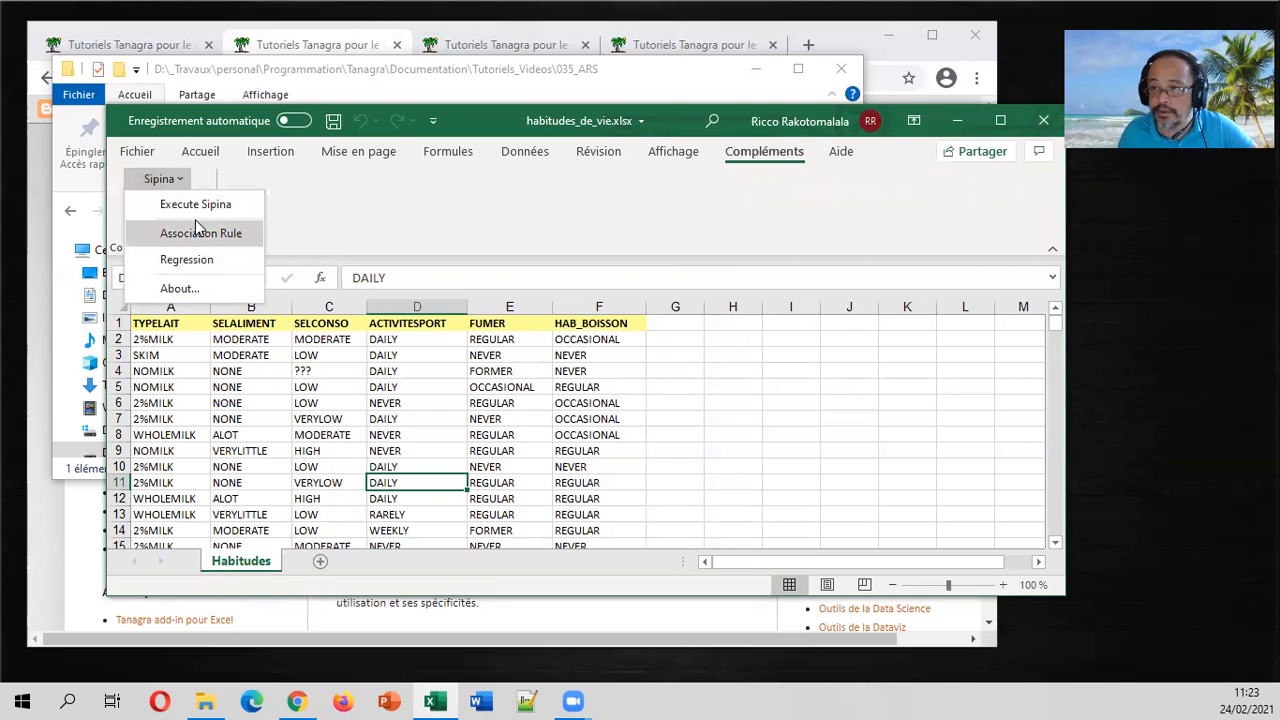
{"action": "left_click", "coordinate": [343, 357]}
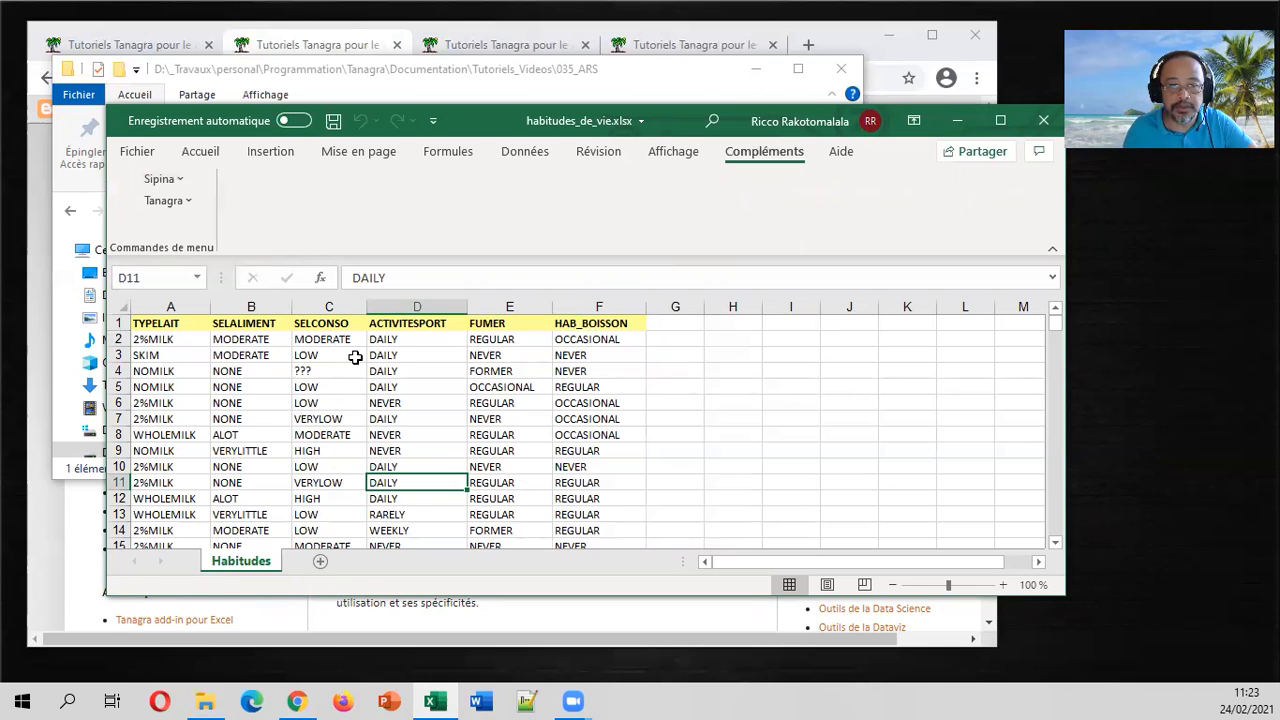
Select the whole data table and launch Sipina's Association Rule tool on the range $A$1:$F$361.
{"action": "left_click", "coordinate": [355, 357]}
{"action": "key", "text": "ctrl+a"}
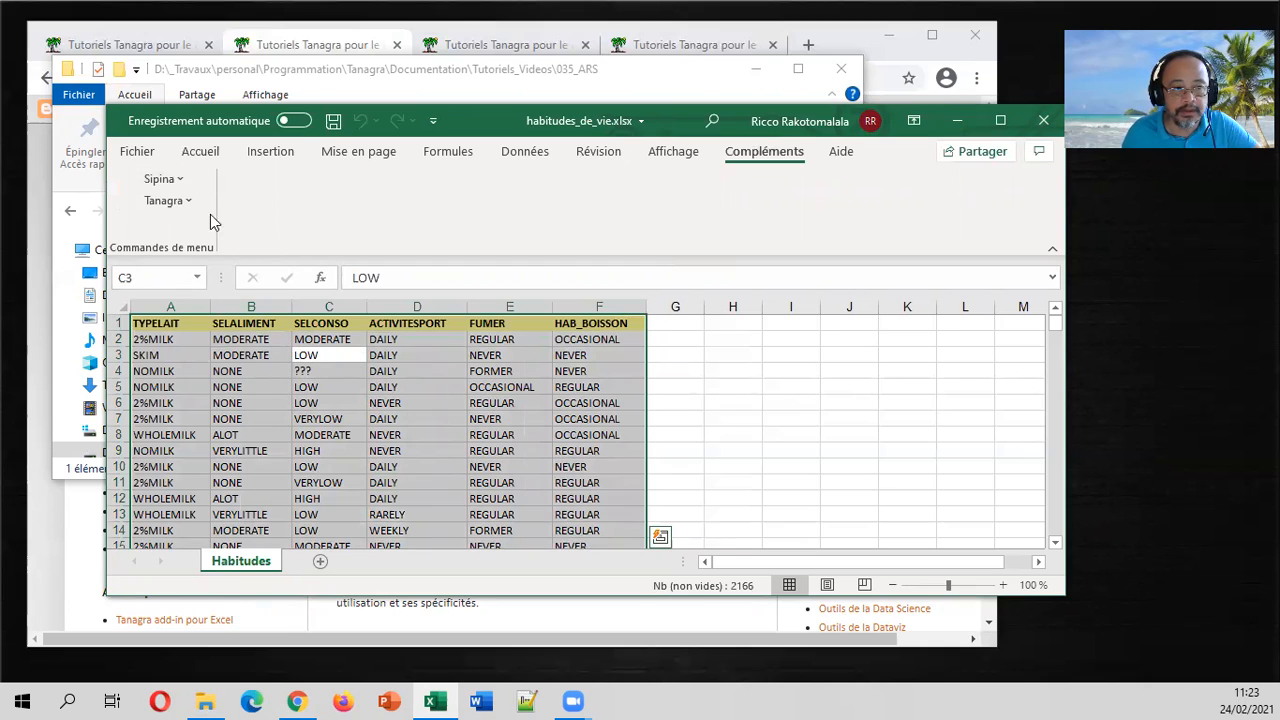
{"action": "left_click", "coordinate": [168, 182]}
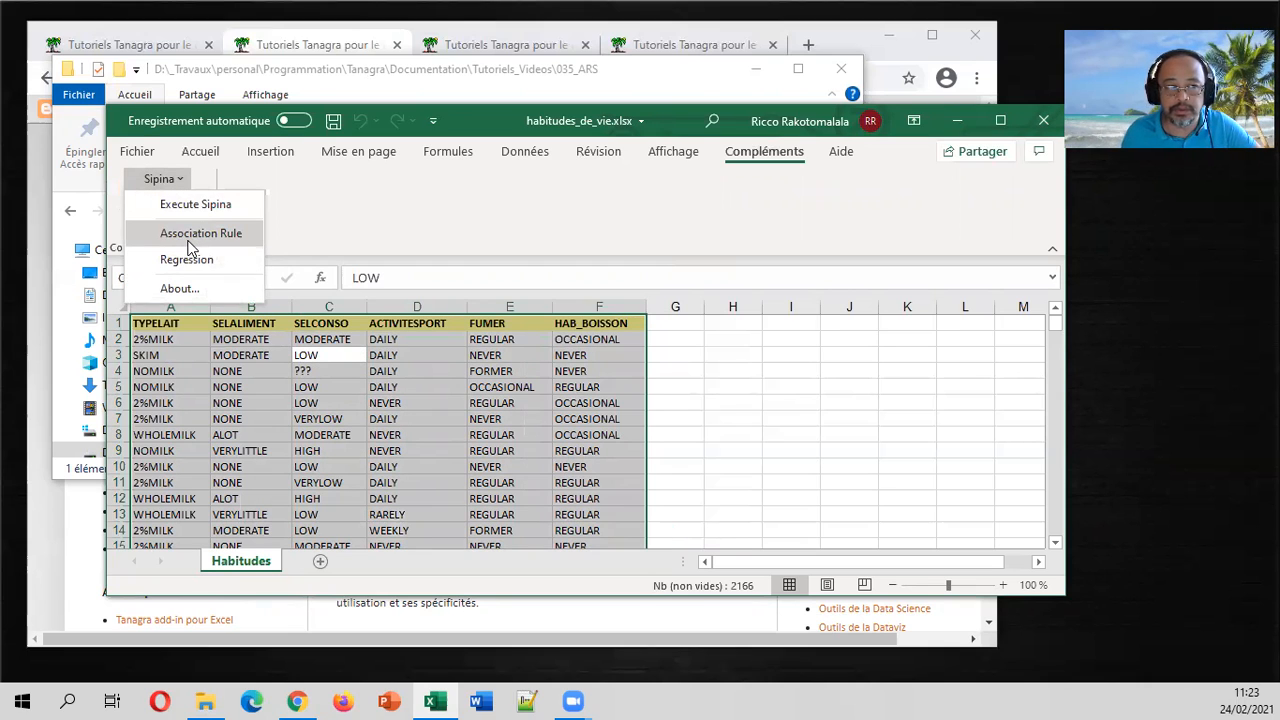
{"action": "left_click", "coordinate": [195, 234]}
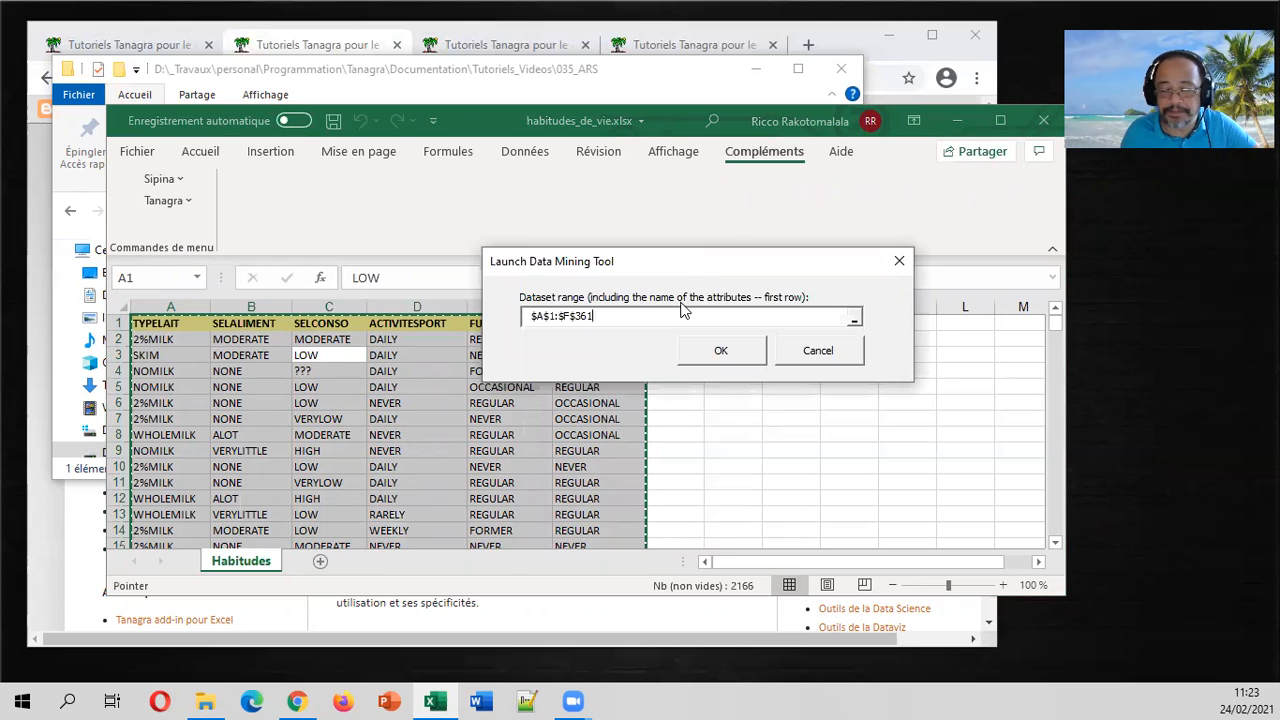
{"action": "left_click", "coordinate": [724, 352]}
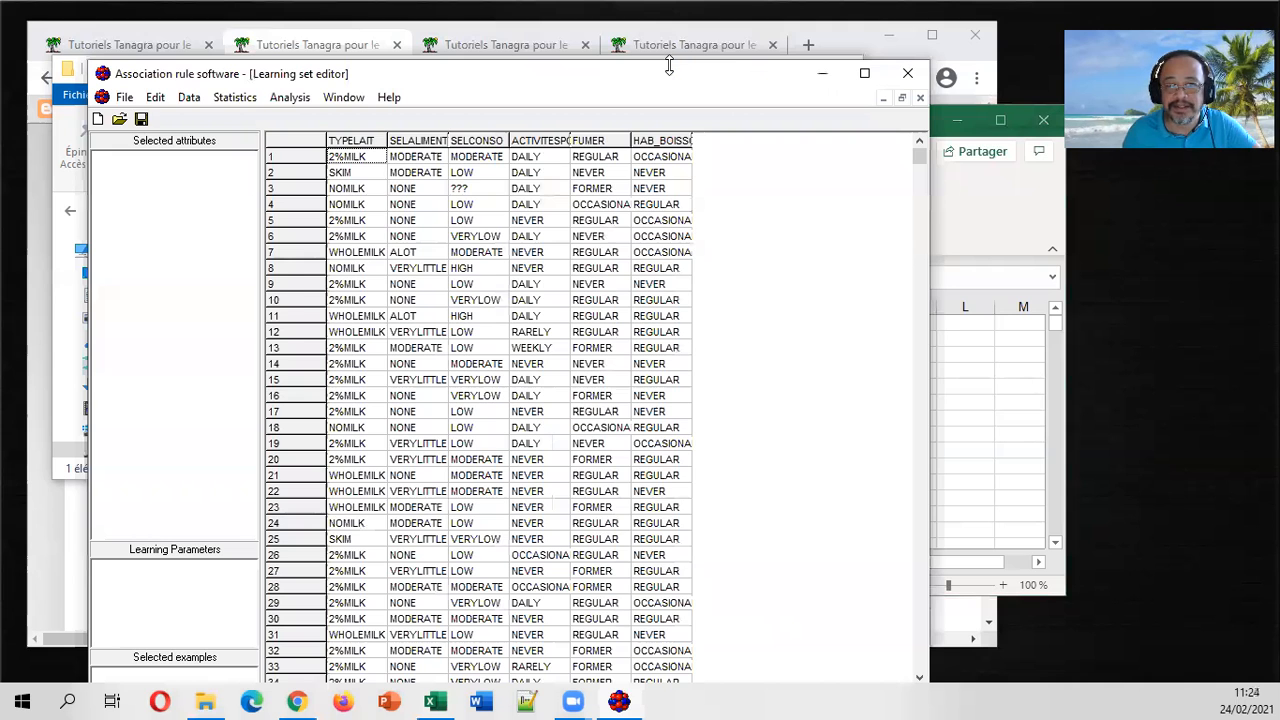
Select all six attributes, TYPELAIT through HAB_BOISSON, for the association rule analysis.
{"action": "mouse_move", "coordinate": [669, 65]}
{"action": "left_mouse_down"}
{"action": "mouse_move", "coordinate": [671, 181]}
{"action": "mouse_move", "coordinate": [673, 65]}
{"action": "left_mouse_up"}
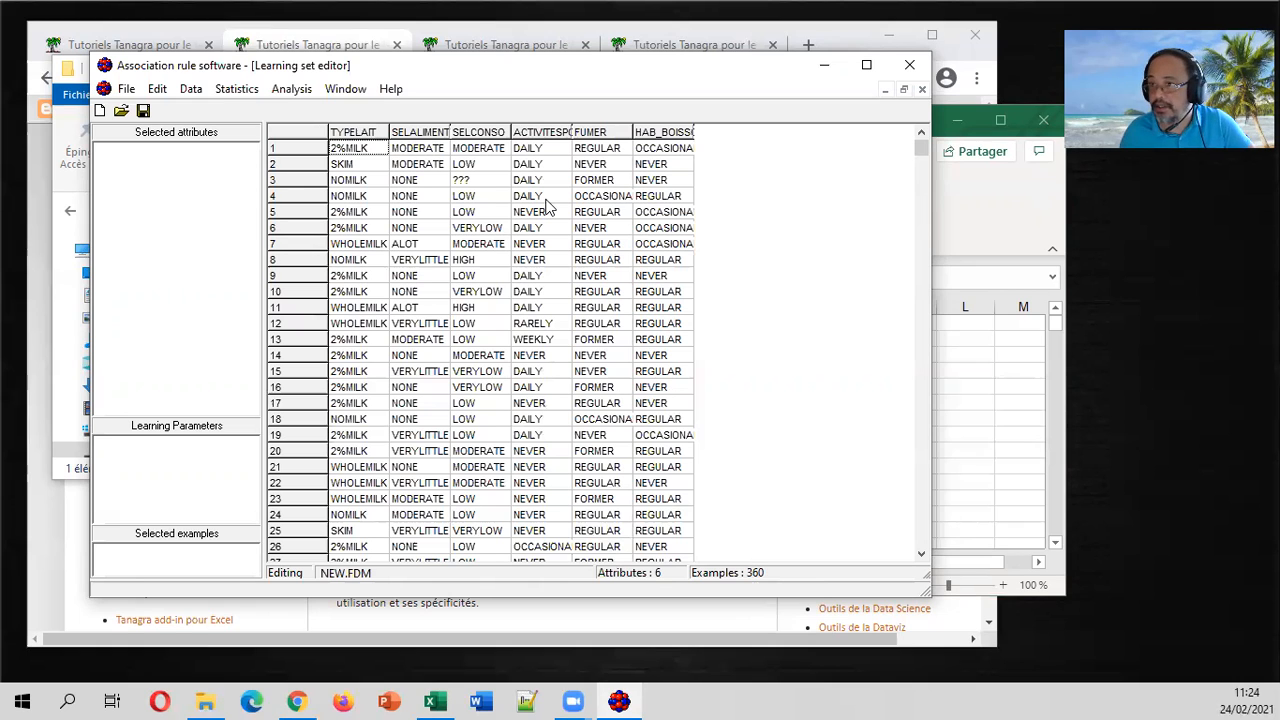
{"action": "left_click", "coordinate": [291, 88]}
{"action": "left_click", "coordinate": [320, 112]}
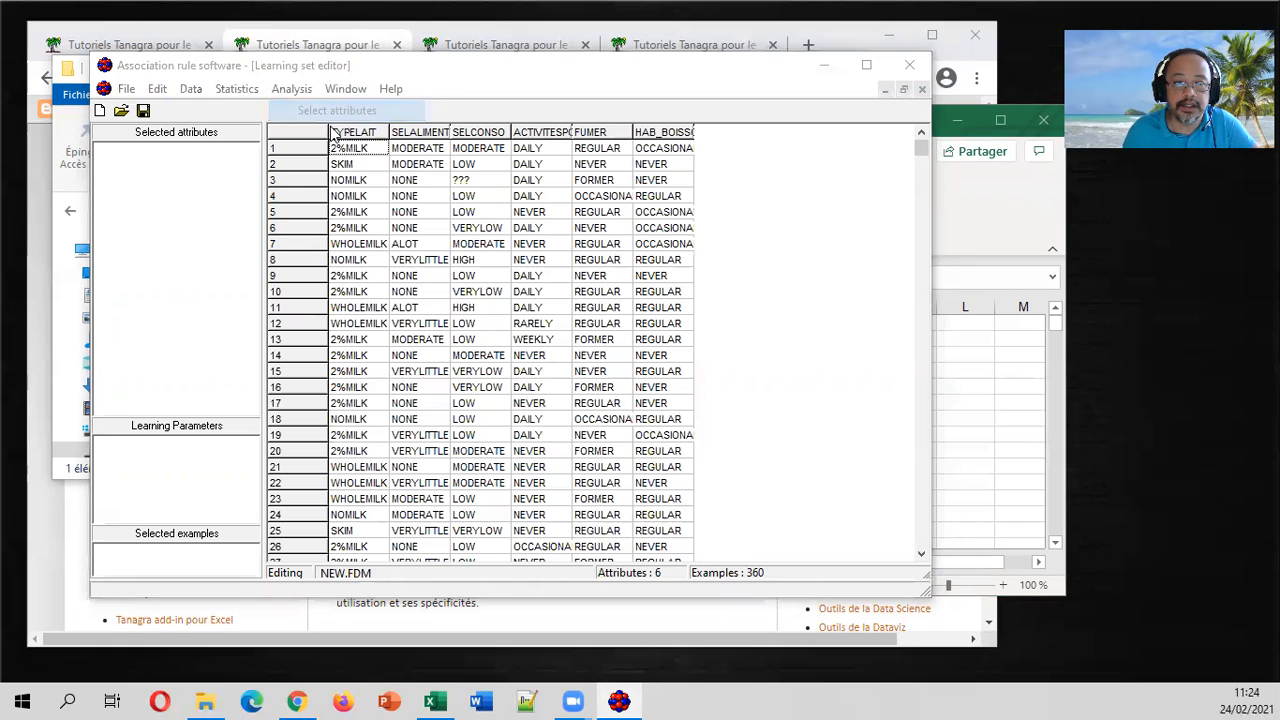
{"action": "left_click_drag", "start_coordinate": [450, 231], "coordinate": [450, 290]}
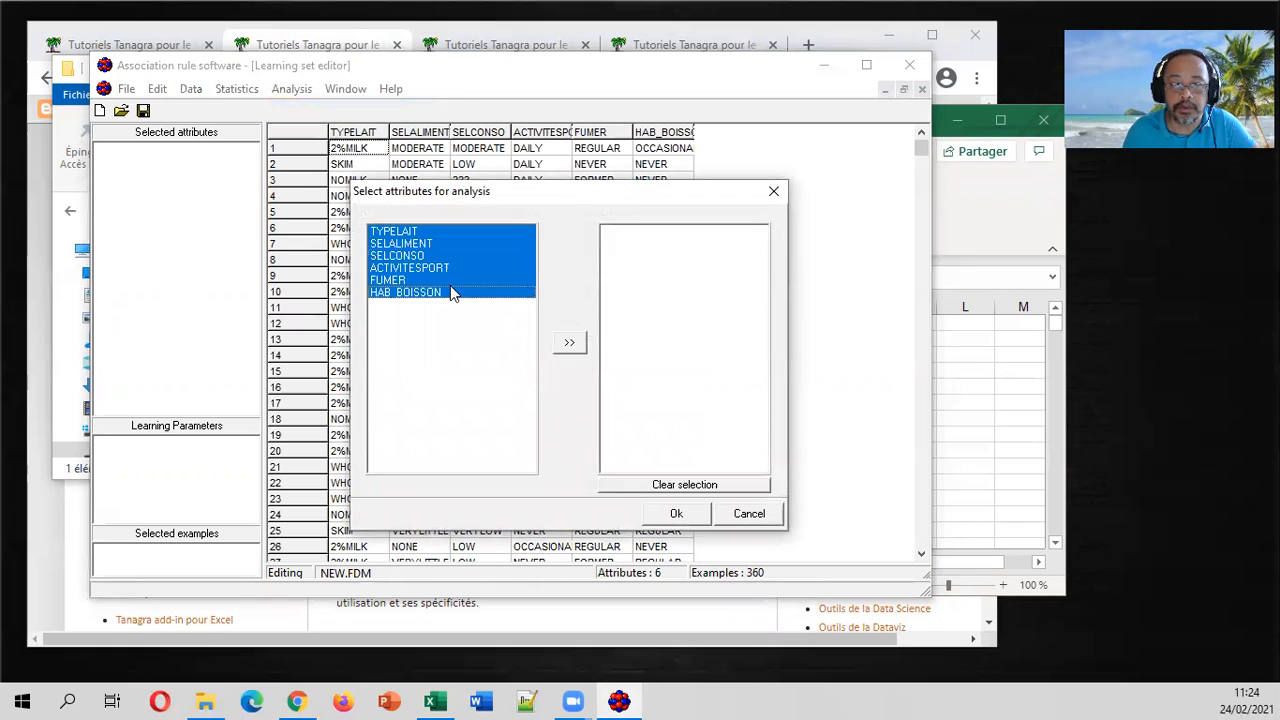
{"action": "left_click", "coordinate": [582, 343]}
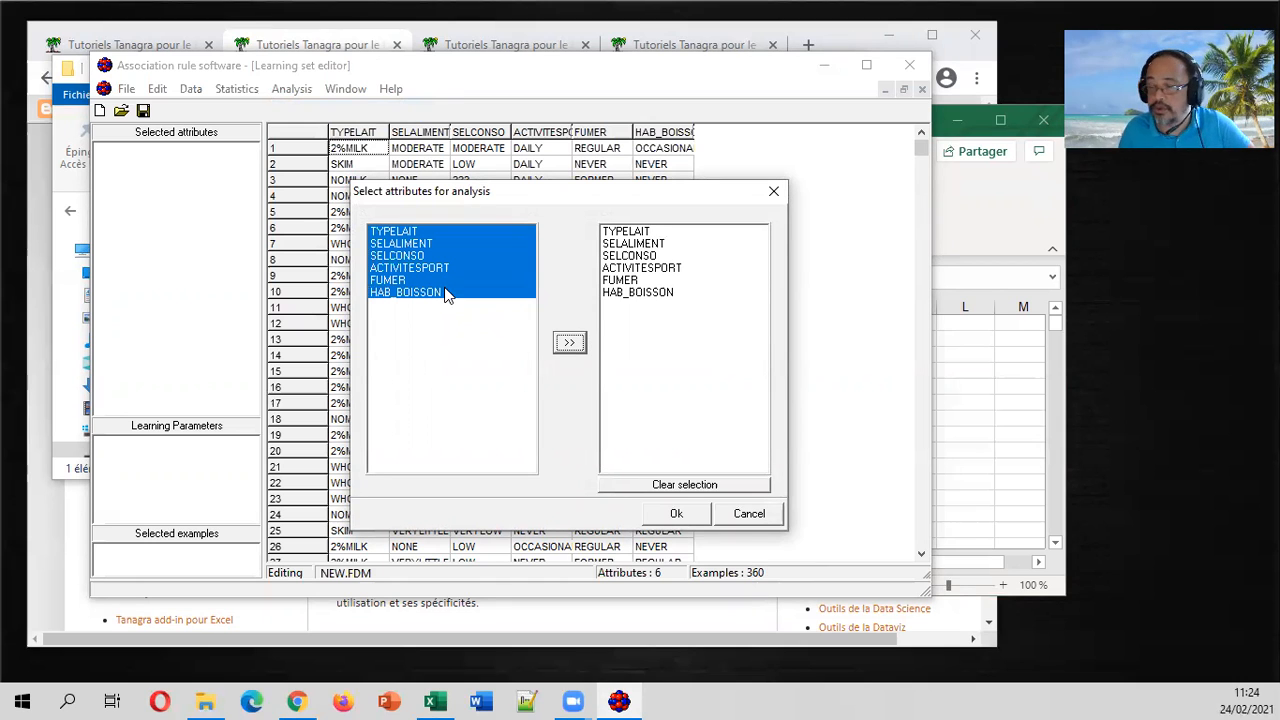
{"action": "left_click", "coordinate": [676, 516]}
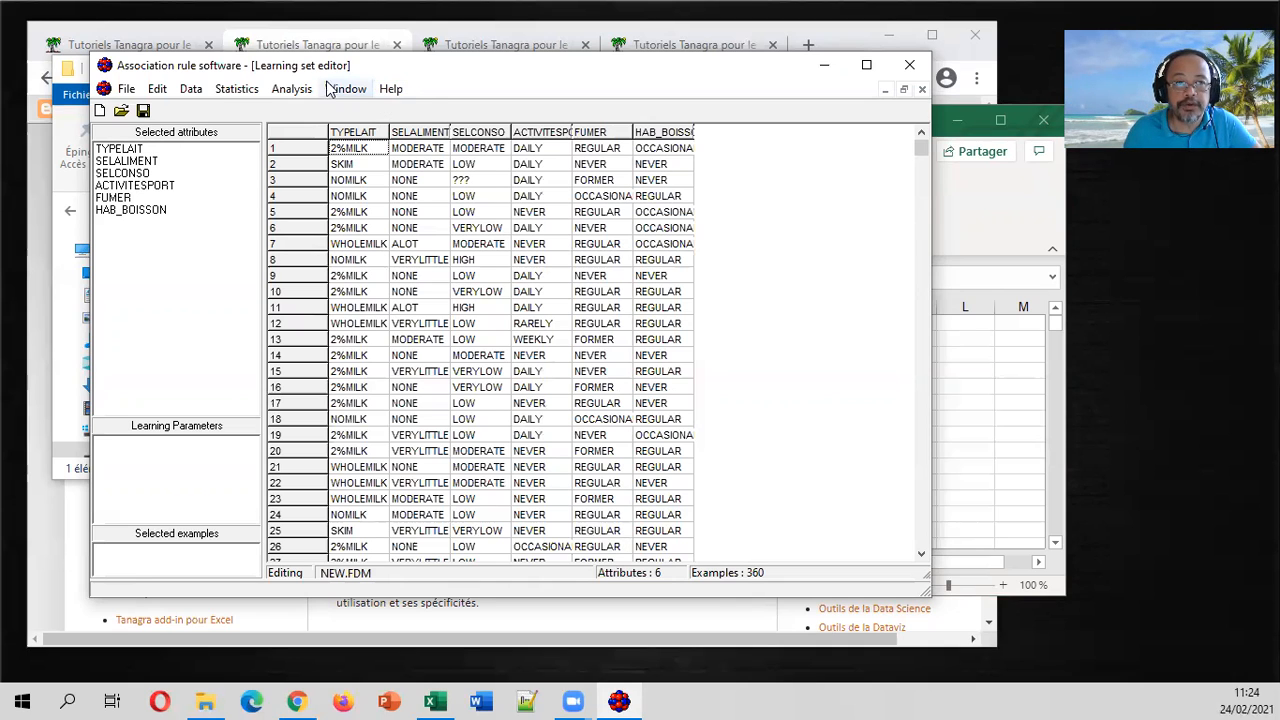
Run the association rule analysis with the minimum support set to 0.05.
{"action": "left_click", "coordinate": [291, 88]}
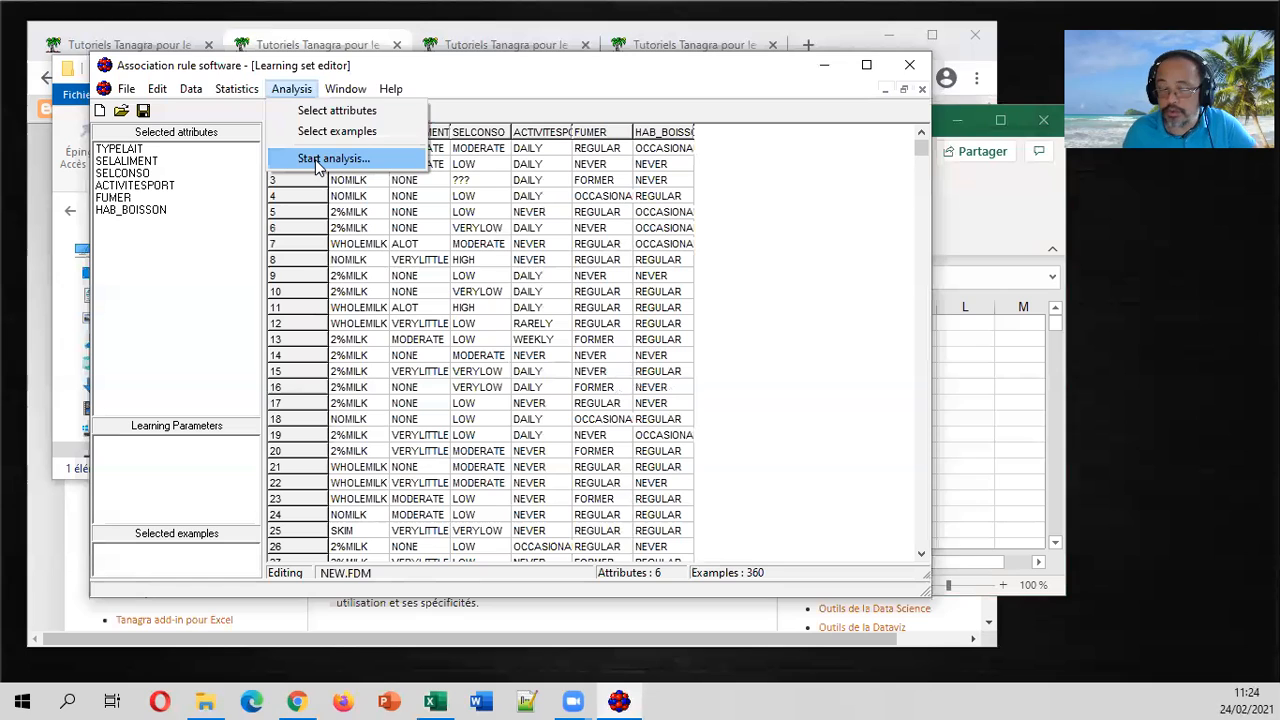
{"action": "left_click", "coordinate": [318, 159]}
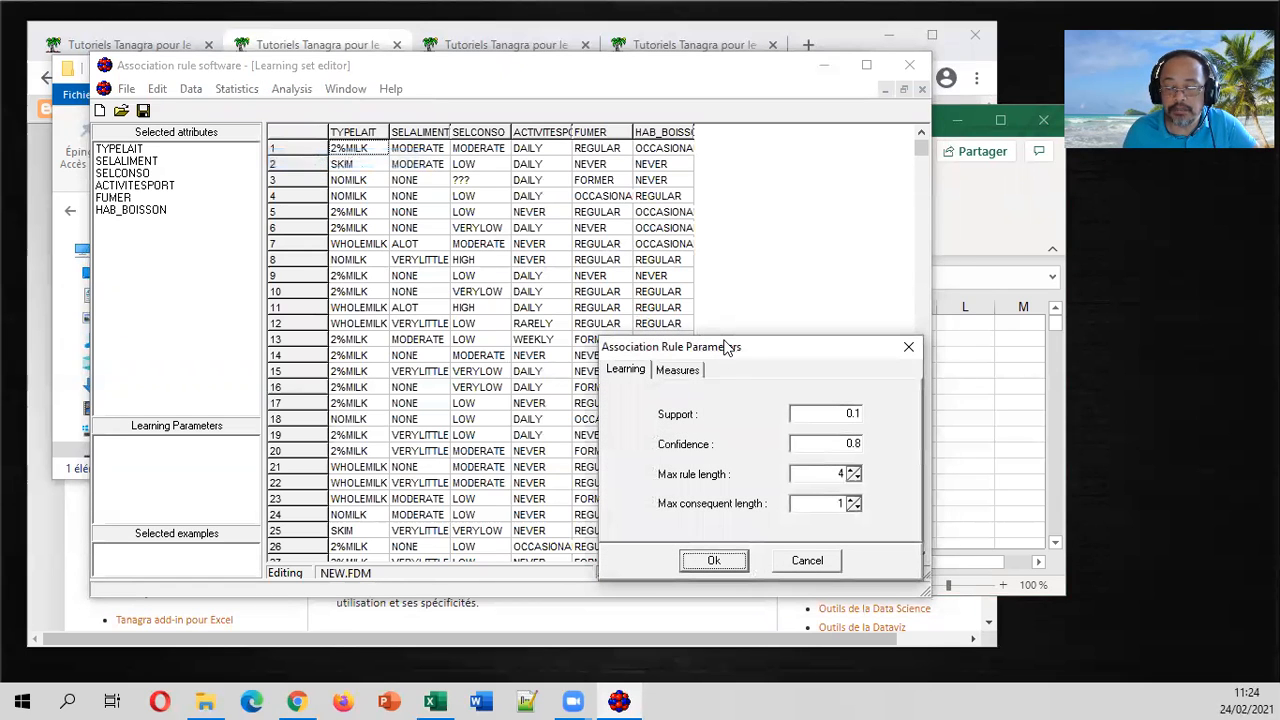
{"action": "left_click_drag", "start_coordinate": [729, 351], "coordinate": [620, 213]}
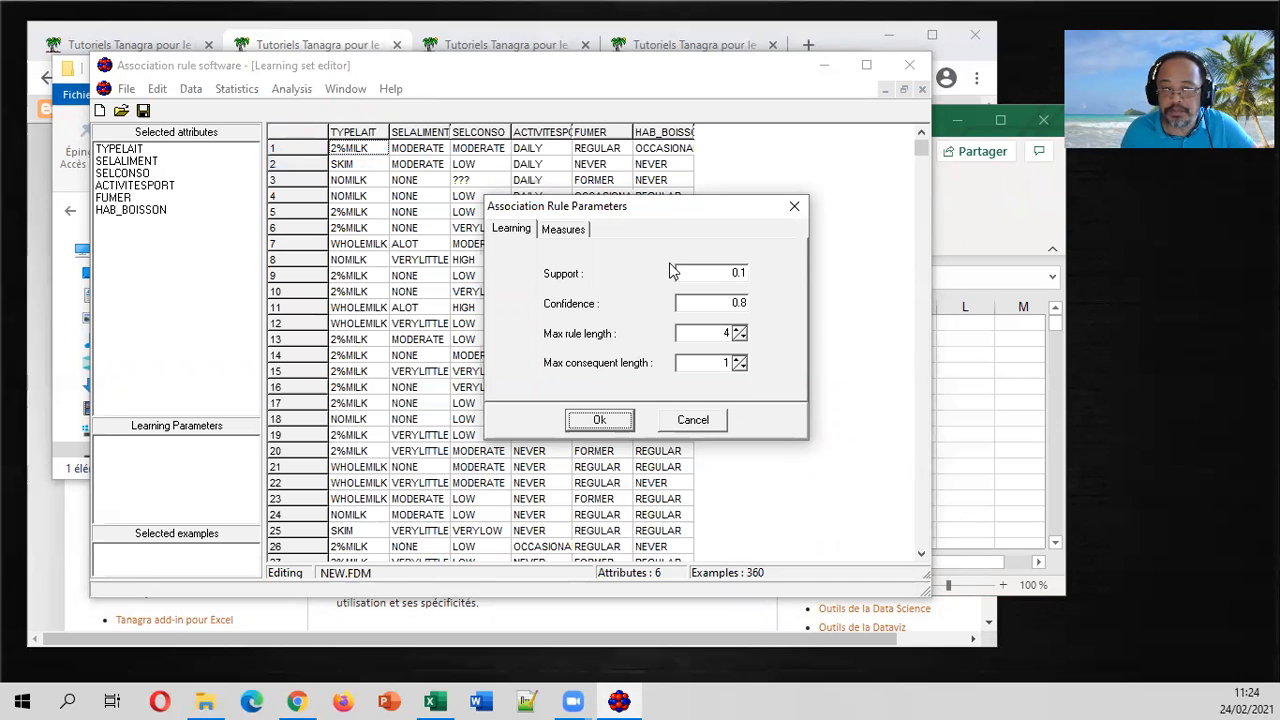
{"action": "left_click", "coordinate": [741, 272]}
{"action": "type", "text": "05"}
{"action": "key", "text": "BackSpace"}
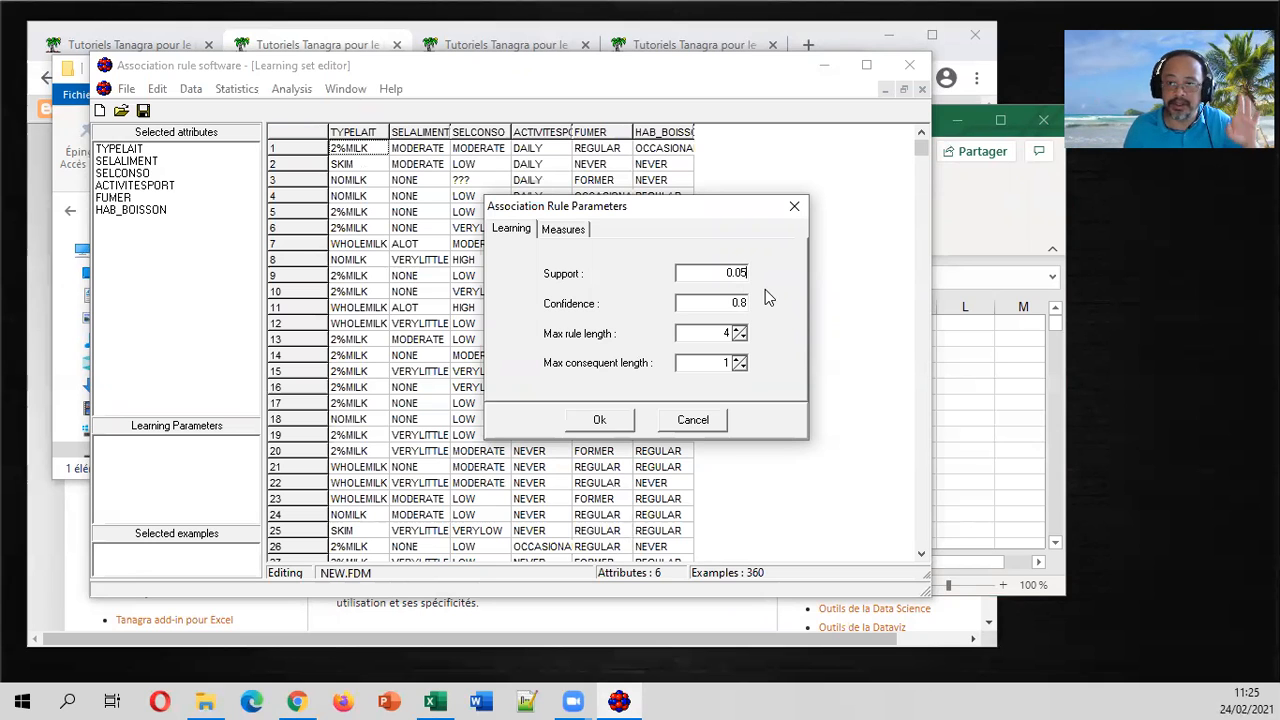
{"action": "left_click", "coordinate": [599, 419]}
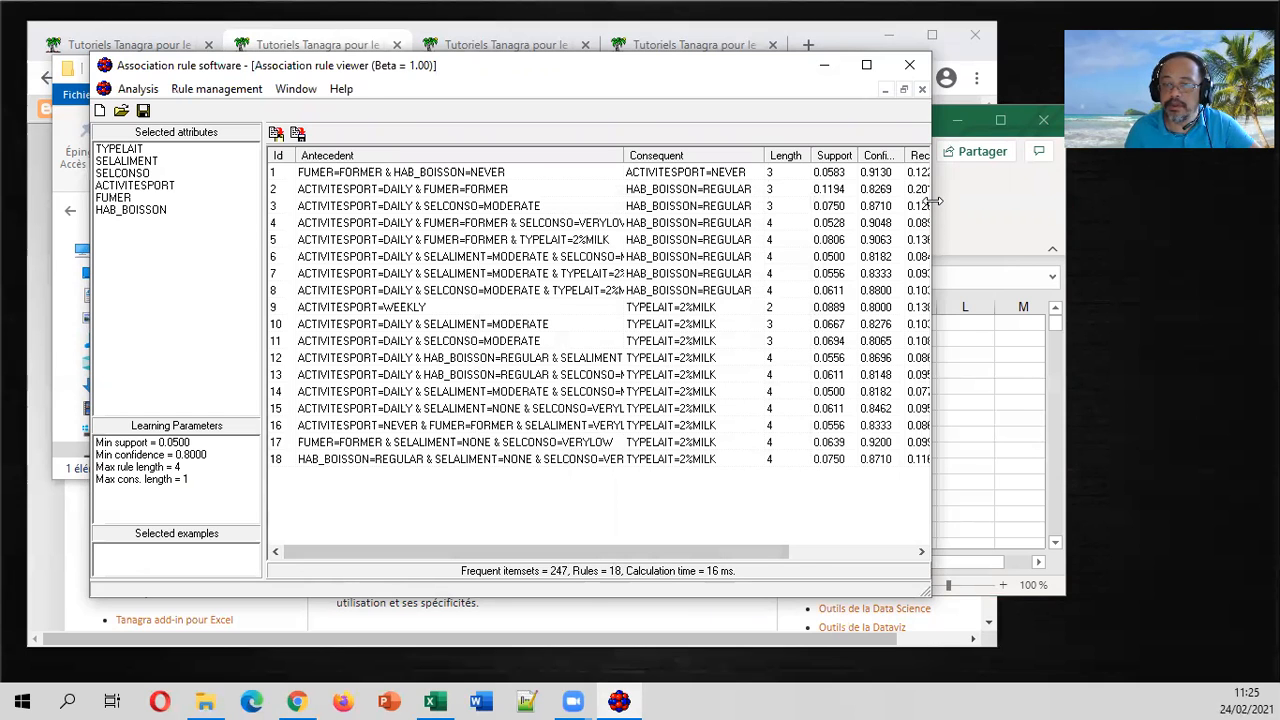
Compare the extracted rules sorted by support, confidence, recall, F-measure and lift in turn, and restore the order by Id.
{"action": "left_click_drag", "start_coordinate": [933, 201], "coordinate": [1087, 214]}
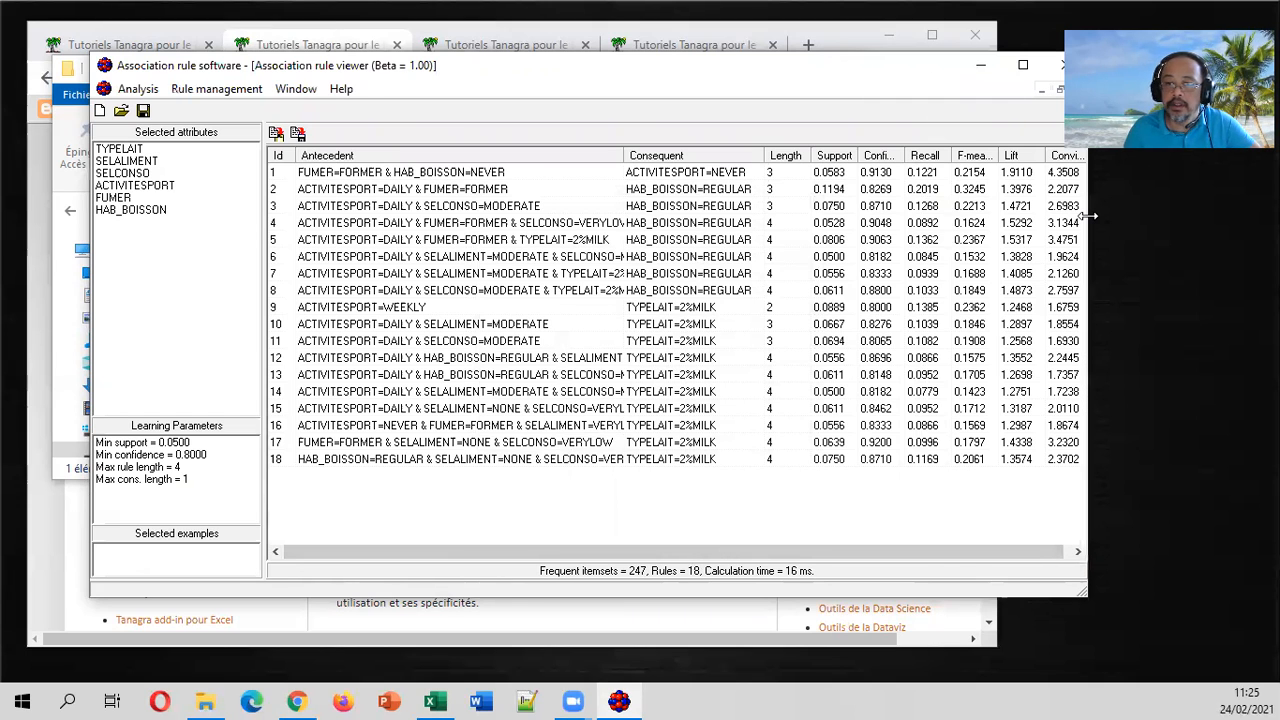
{"action": "left_click", "coordinate": [840, 157]}
{"action": "left_click", "coordinate": [876, 156]}
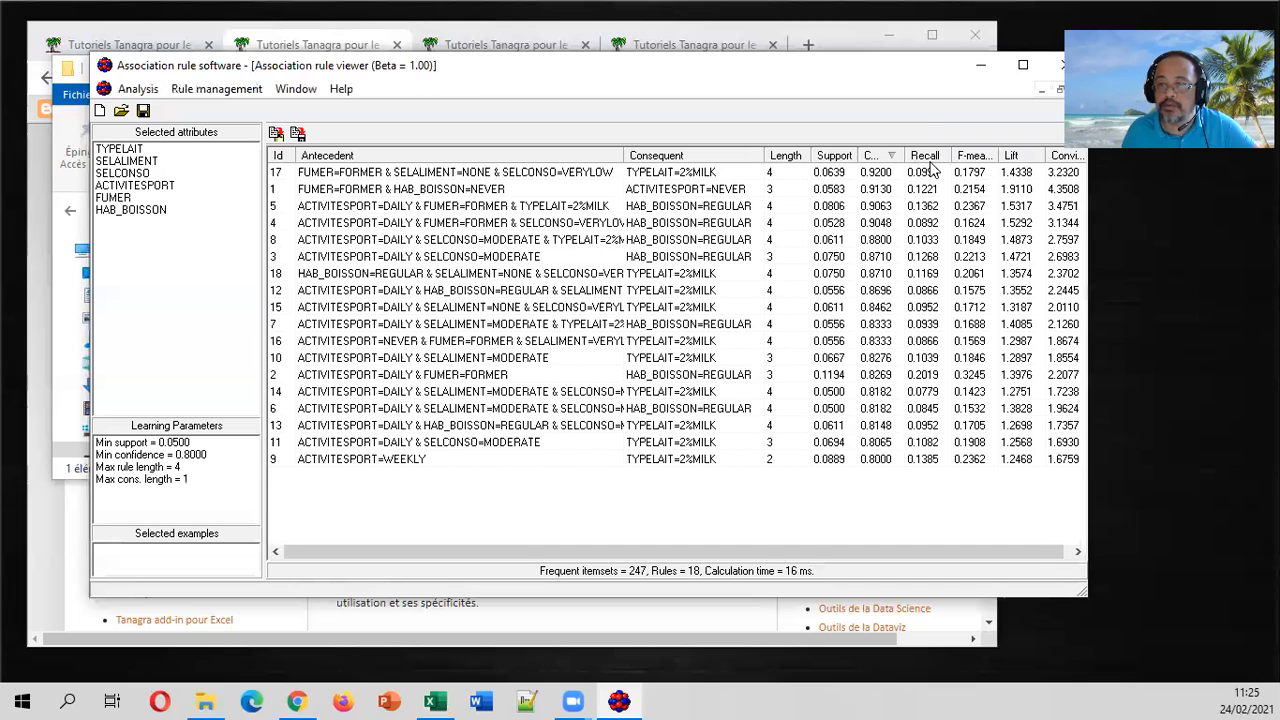
{"action": "left_click", "coordinate": [928, 157]}
{"action": "left_click", "coordinate": [978, 157]}
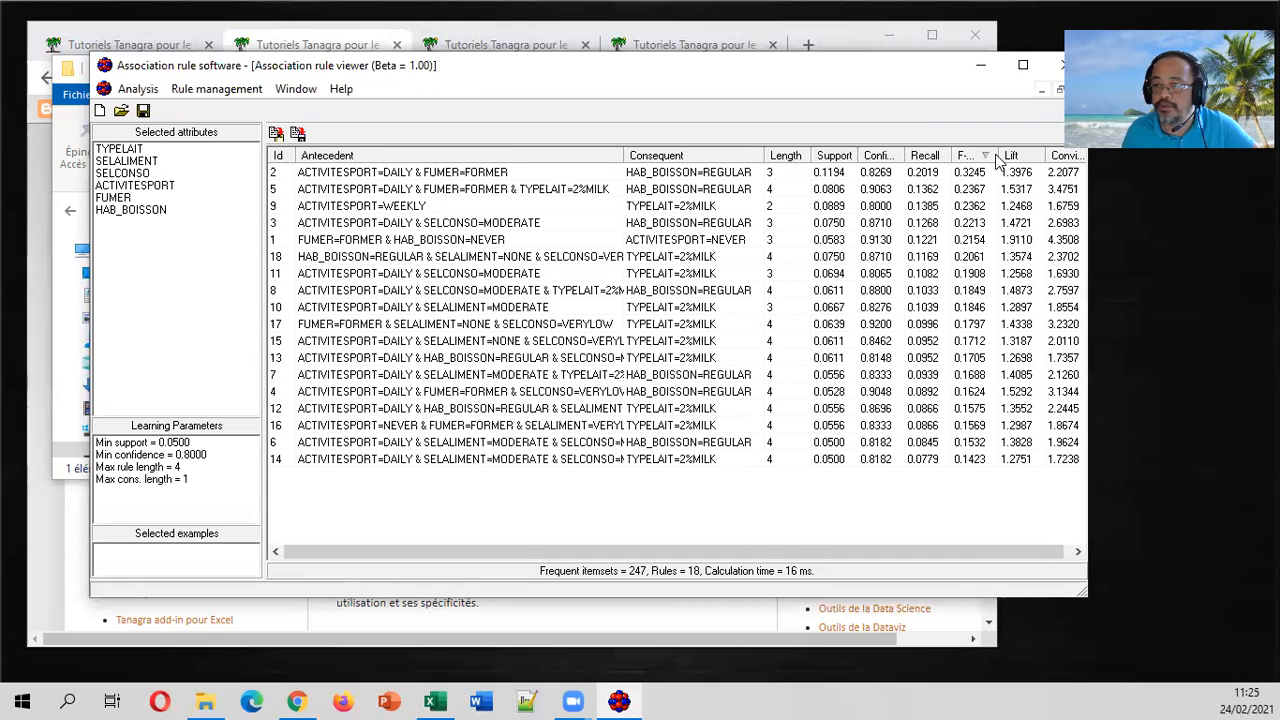
{"action": "left_click", "coordinate": [1018, 158]}
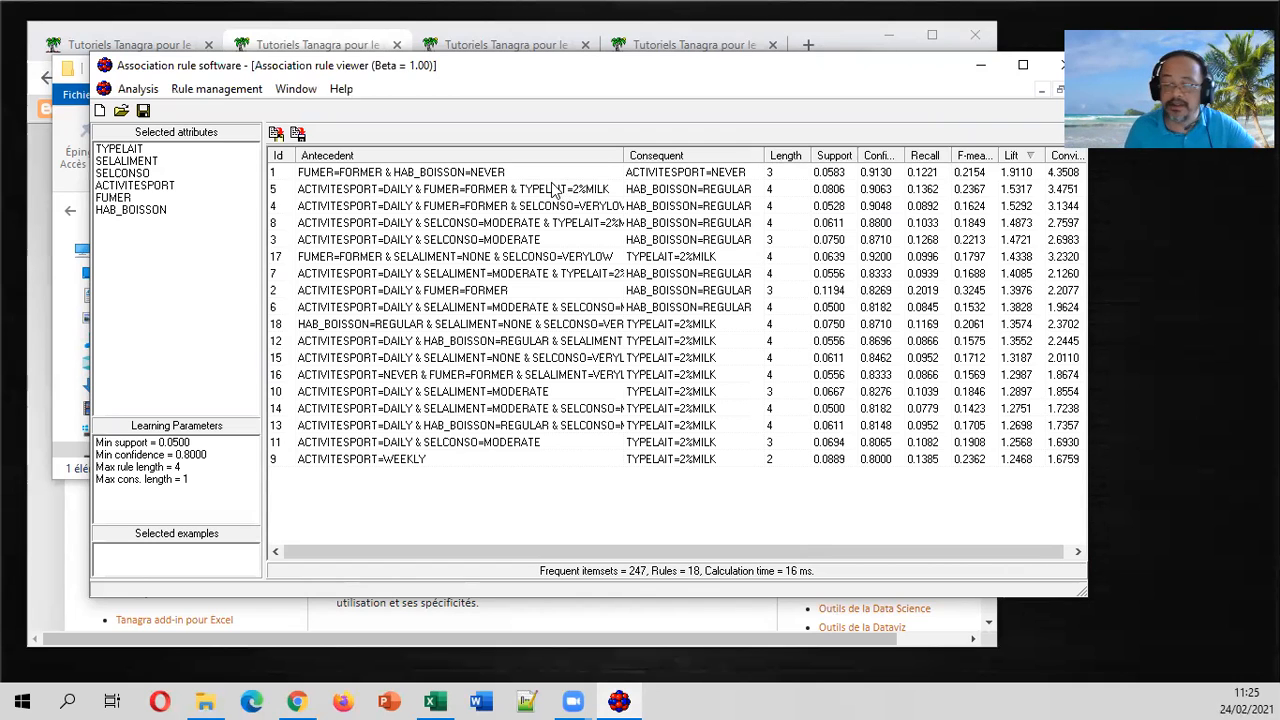
{"action": "left_click", "coordinate": [279, 158]}
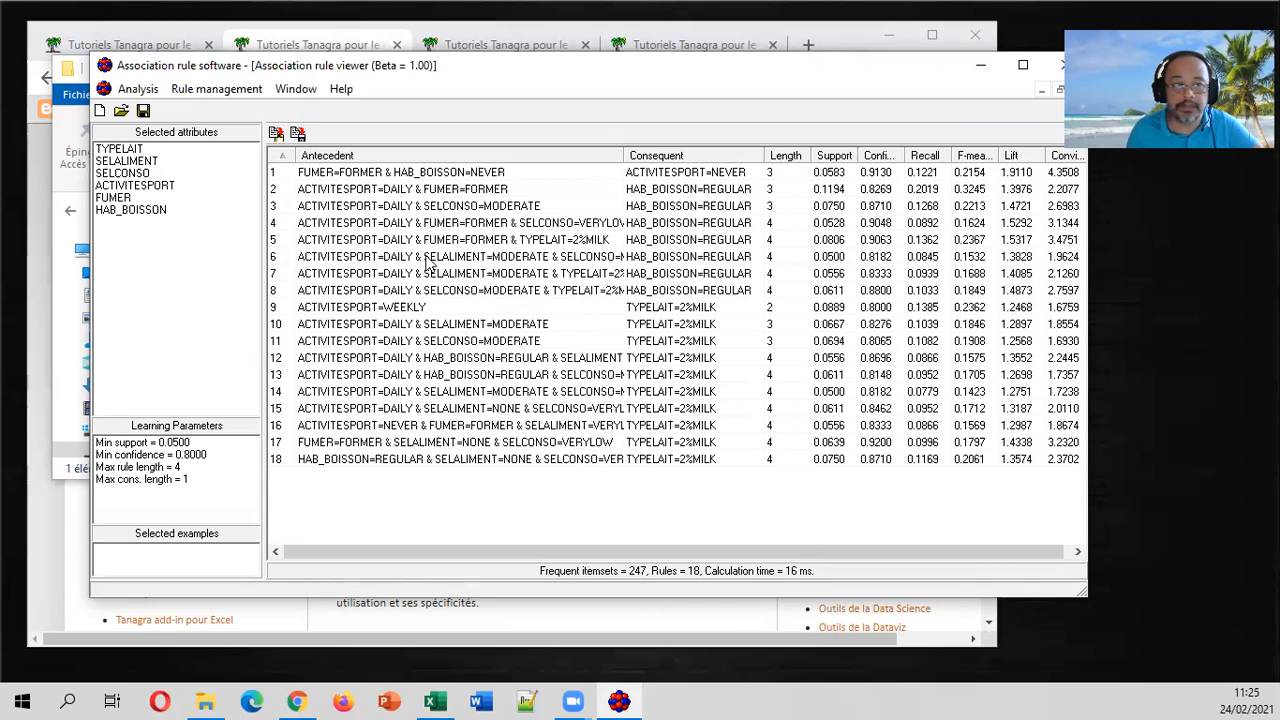
Copy the extracted rules into cell A1 of a new worksheet named Règles in the habitudes_de_vie.xlsx workbook.
{"action": "left_click", "coordinate": [240, 90]}
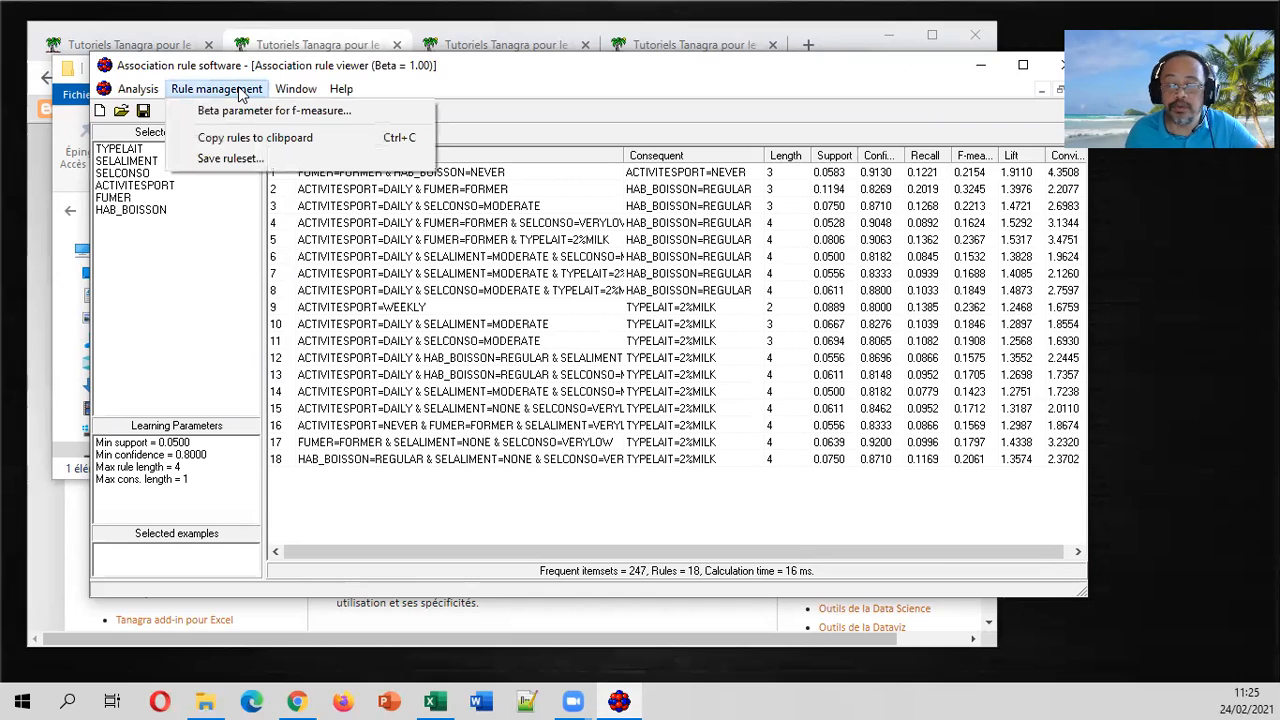
{"action": "left_click", "coordinate": [237, 142]}
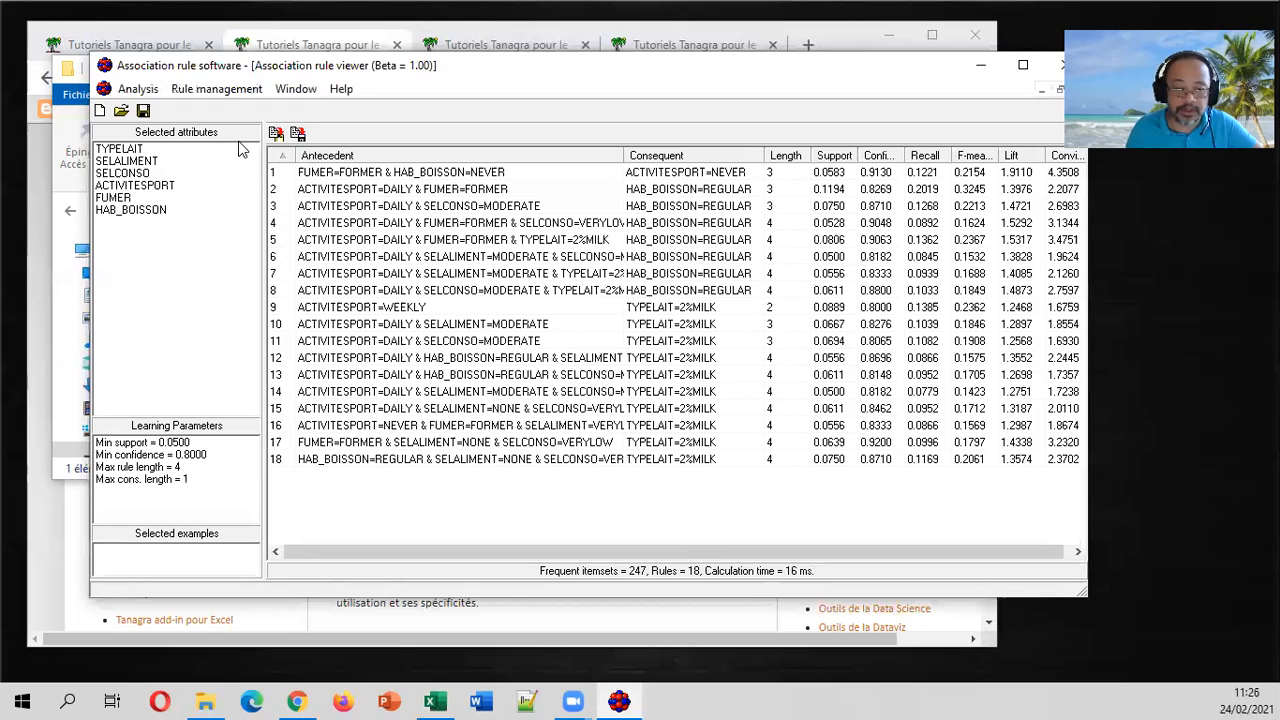
{"action": "left_click", "coordinate": [446, 694]}
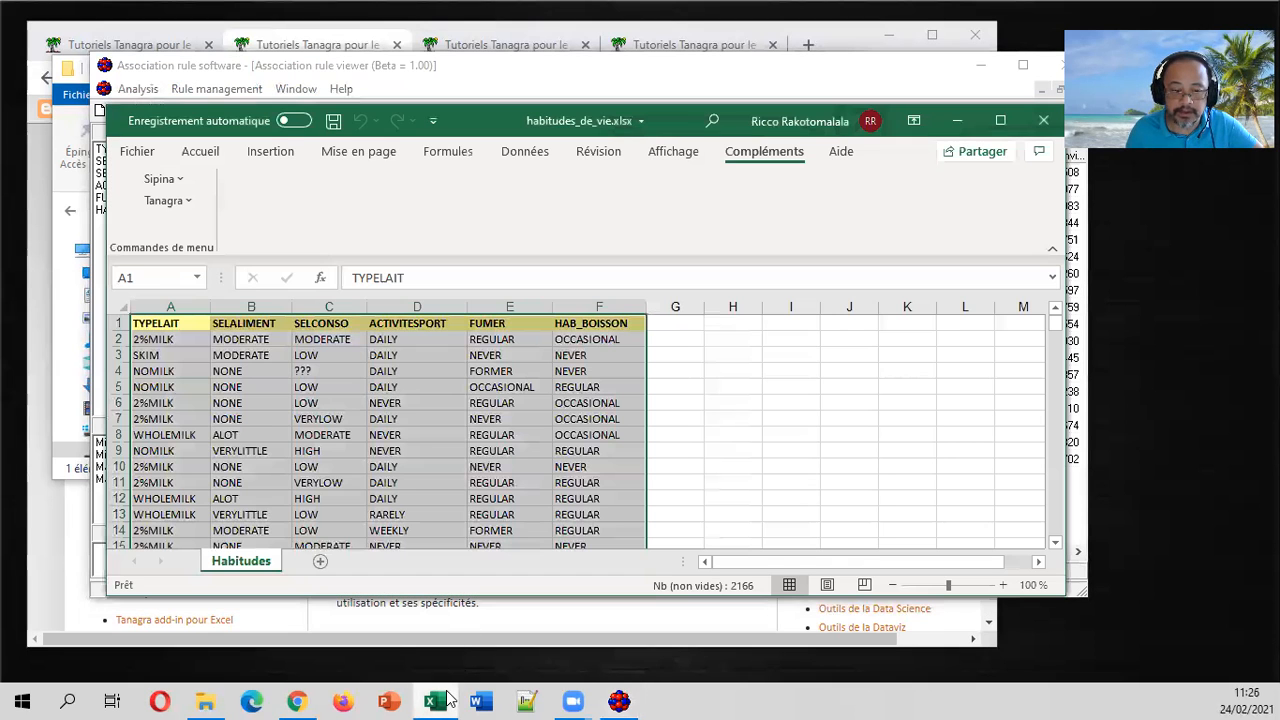
{"action": "left_click", "coordinate": [320, 561]}
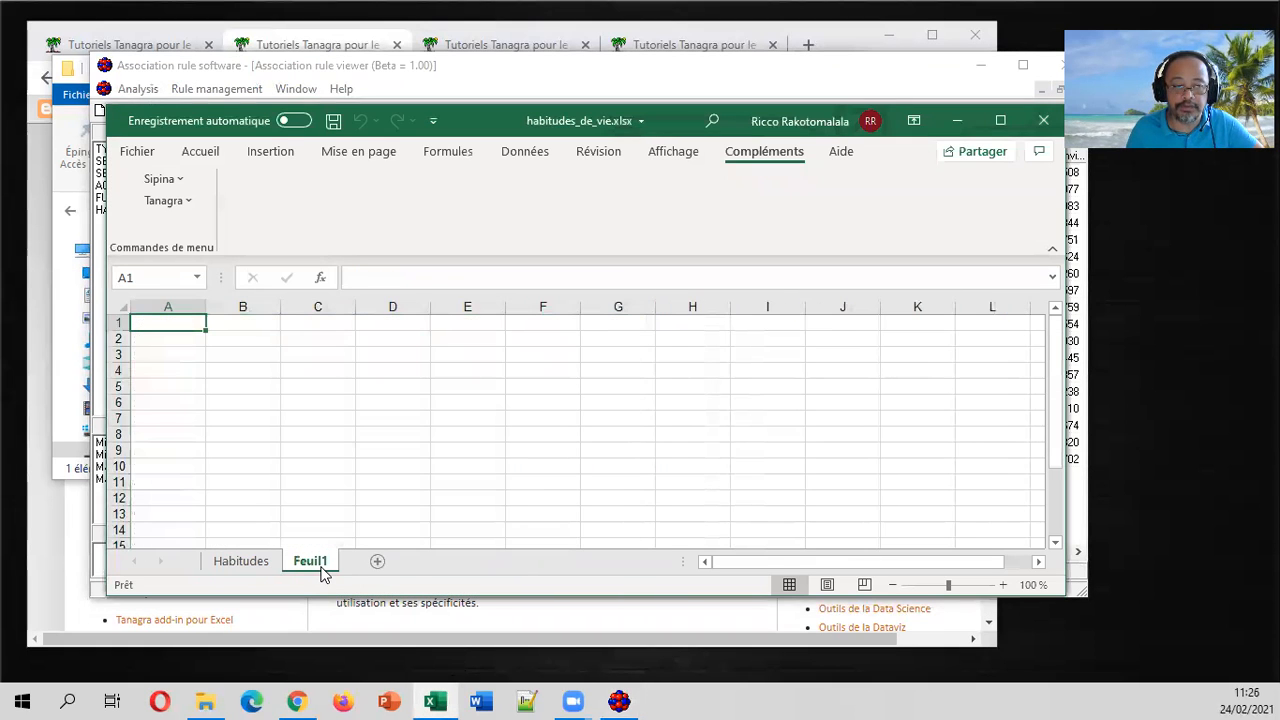
{"action": "double_click", "coordinate": [323, 563]}
{"action": "type", "text": "Règles"}
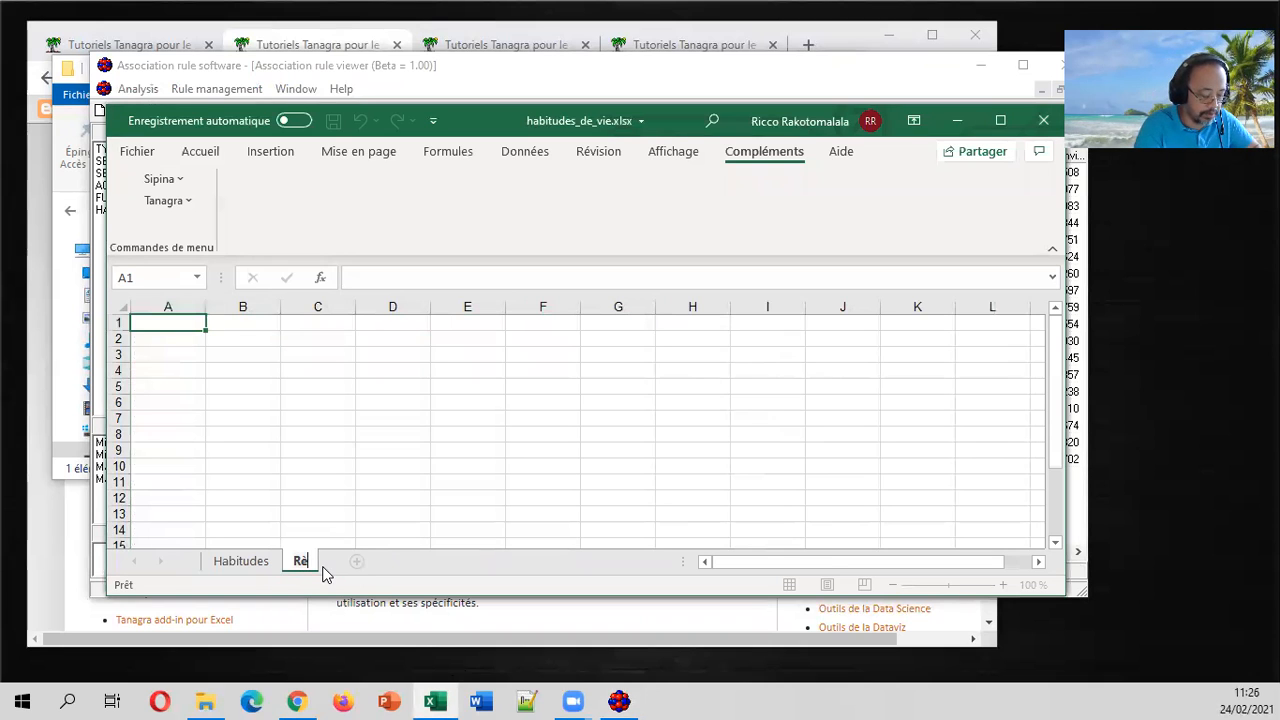
{"action": "key", "text": "Return"}
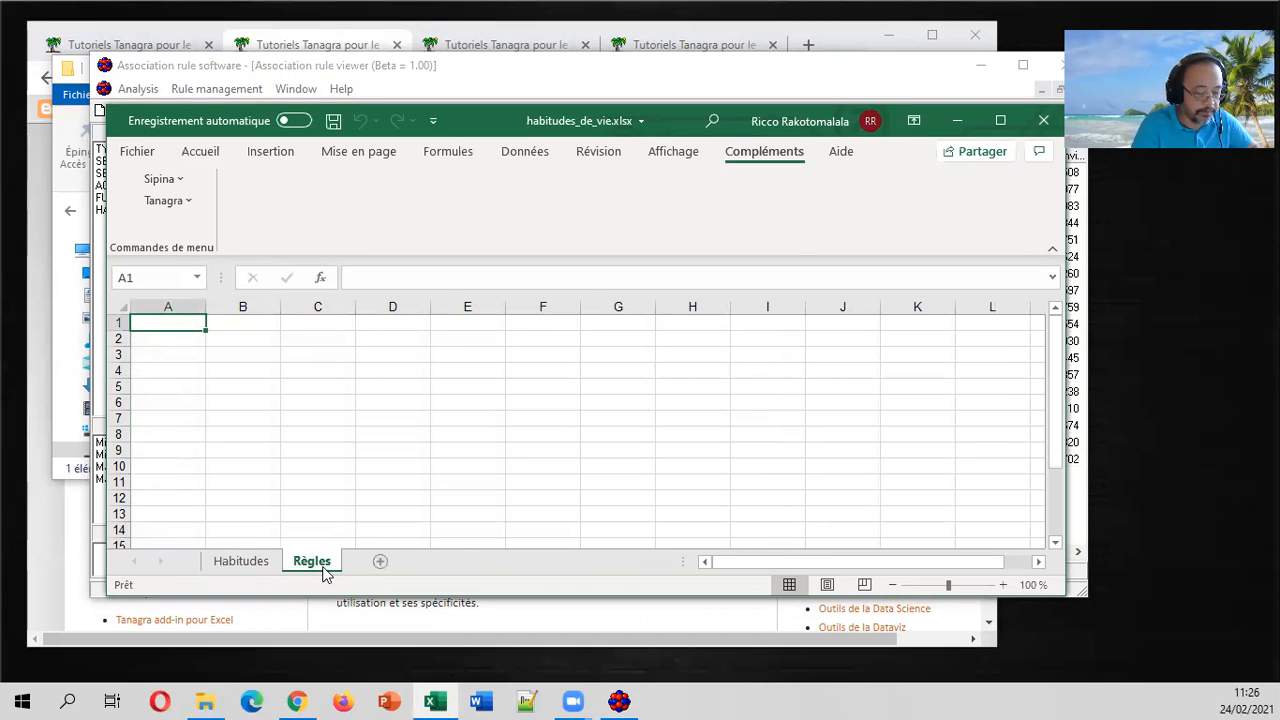
{"action": "key", "text": "ctrl+v"}
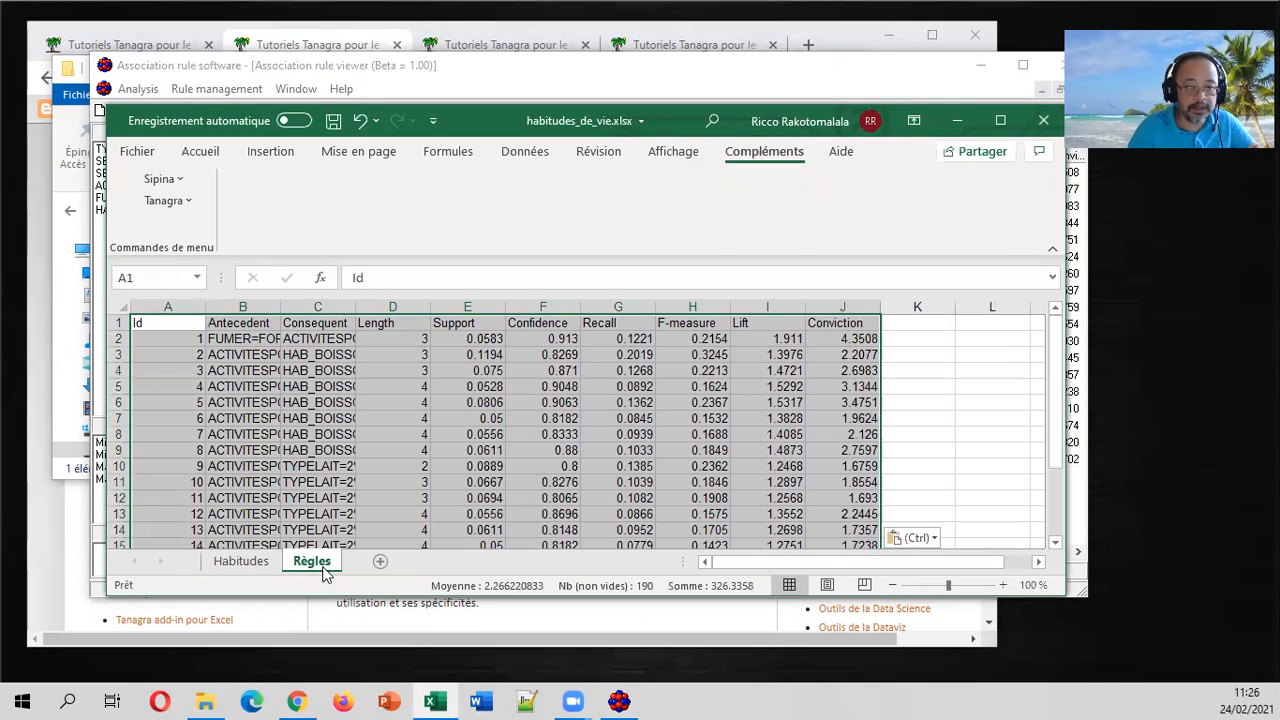
Maximize the workbook window and fit the Antecedent and Consequent columns to the width of their contents.
{"action": "double_click", "coordinate": [667, 112]}
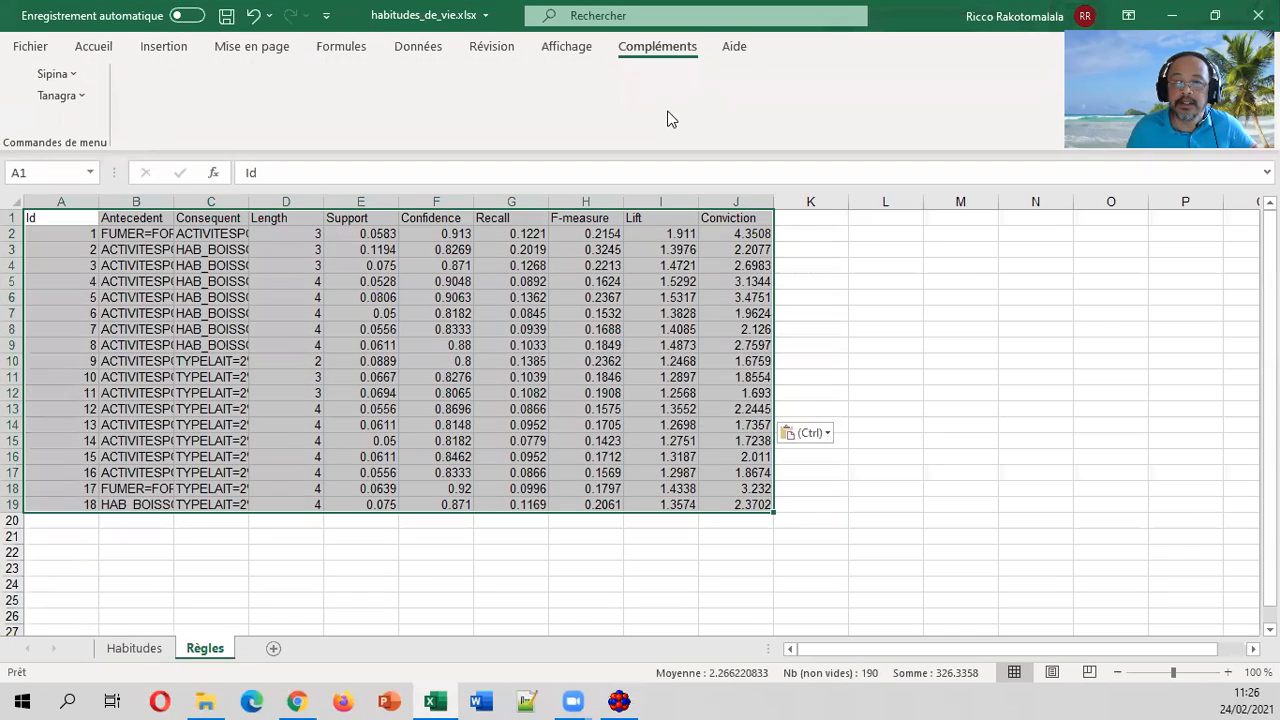
{"action": "double_click", "coordinate": [175, 202]}
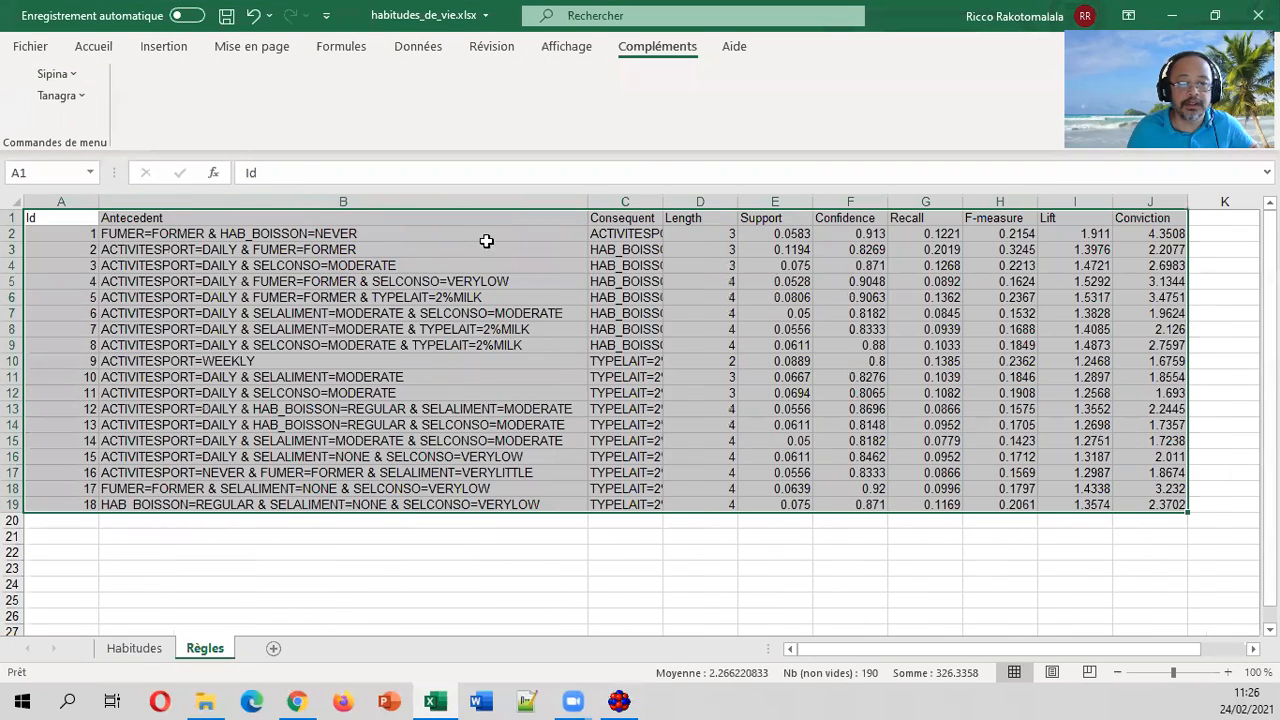
{"action": "double_click", "coordinate": [663, 202]}
{"action": "left_click", "coordinate": [738, 297]}
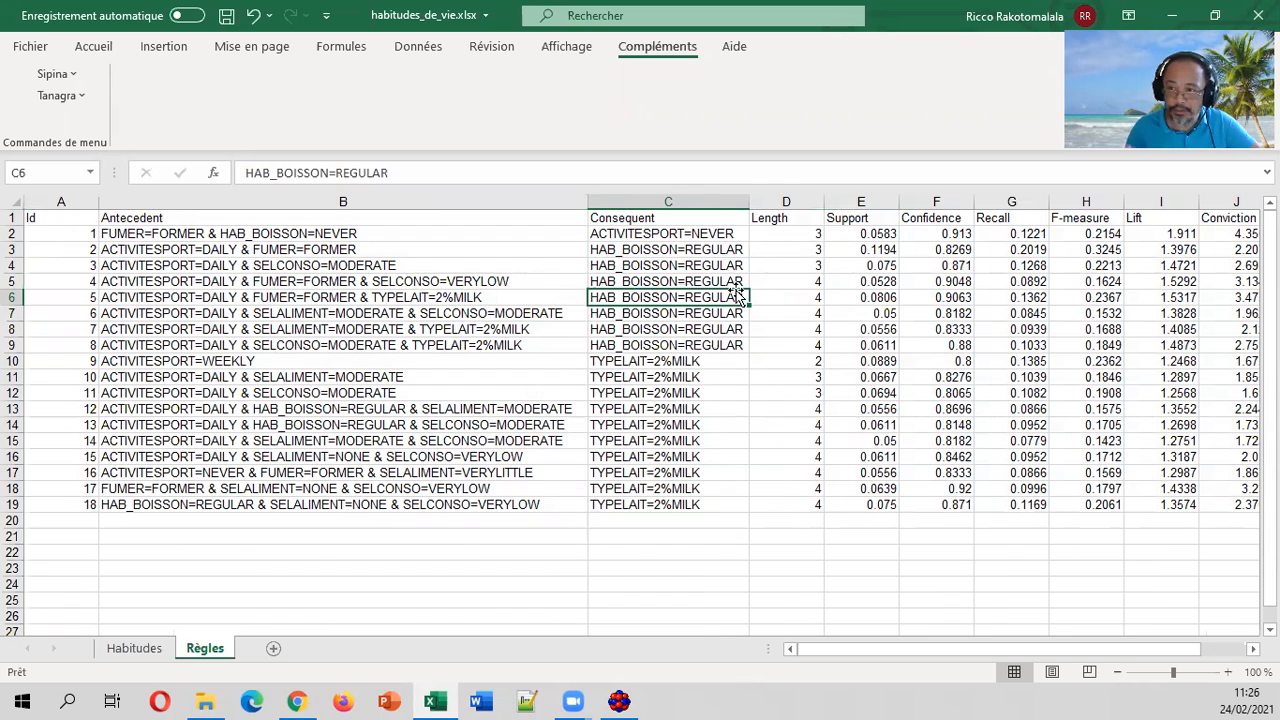
Examine the support, confidence and neighbouring measures of the first rules in the Règles sheet.
{"action": "left_click", "coordinate": [882, 284]}
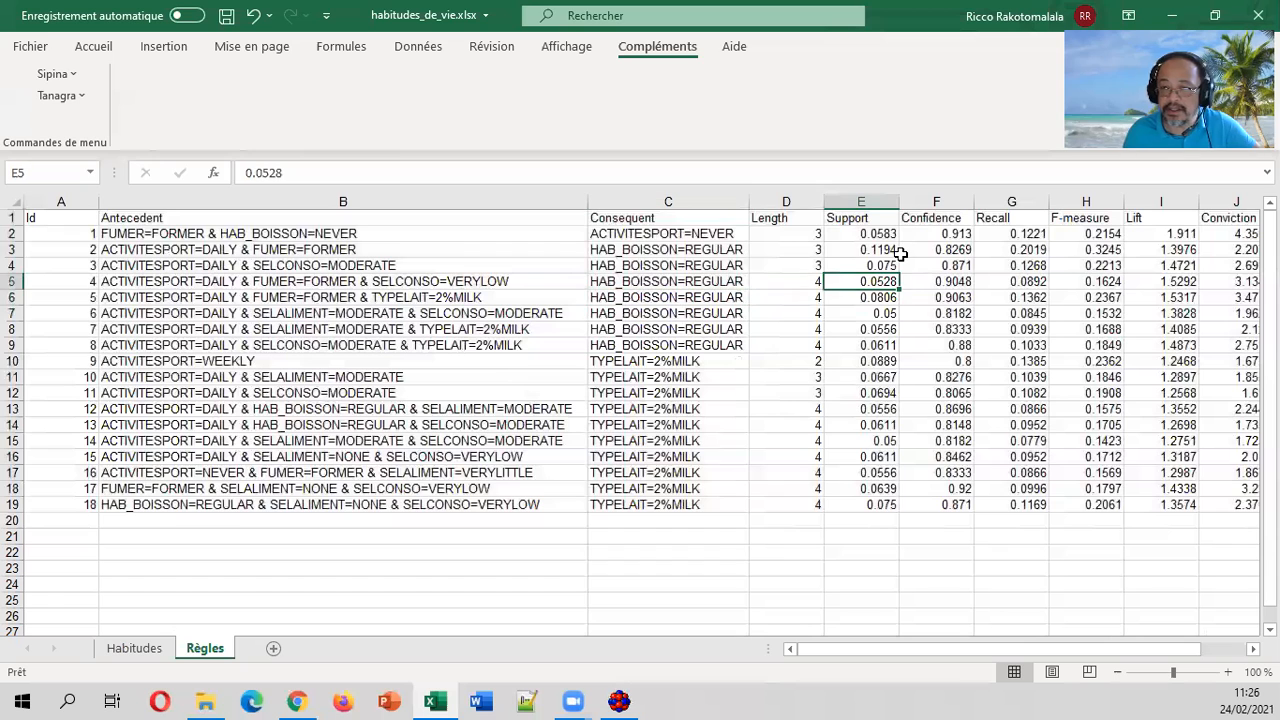
{"action": "key", "text": "Up"}
{"action": "key", "text": "Up"}
{"action": "key", "text": "Up"}
{"action": "key", "text": "Up"}
{"action": "key", "text": "Right"}
{"action": "key", "text": "Right"}
{"action": "key", "text": "Right"}
{"action": "key", "text": "Down"}
{"action": "key", "text": "Left"}
{"action": "key", "text": "Left"}
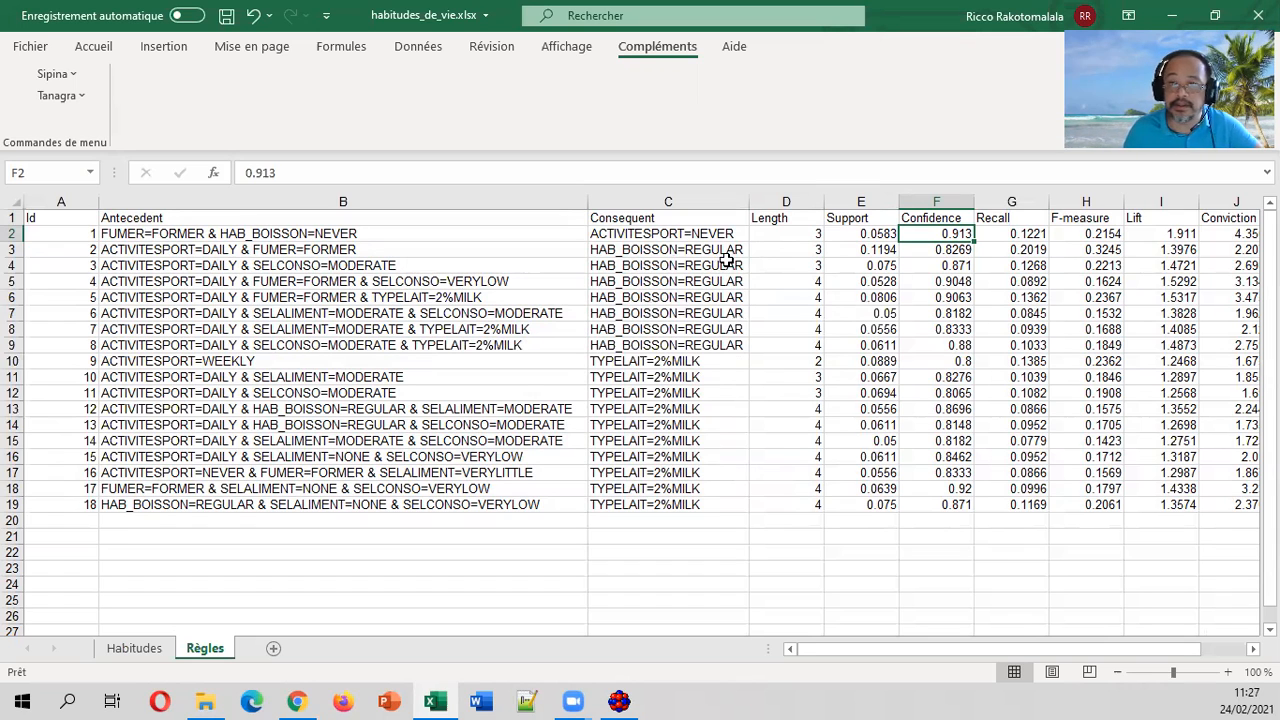
{"action": "left_click", "coordinate": [163, 48]}
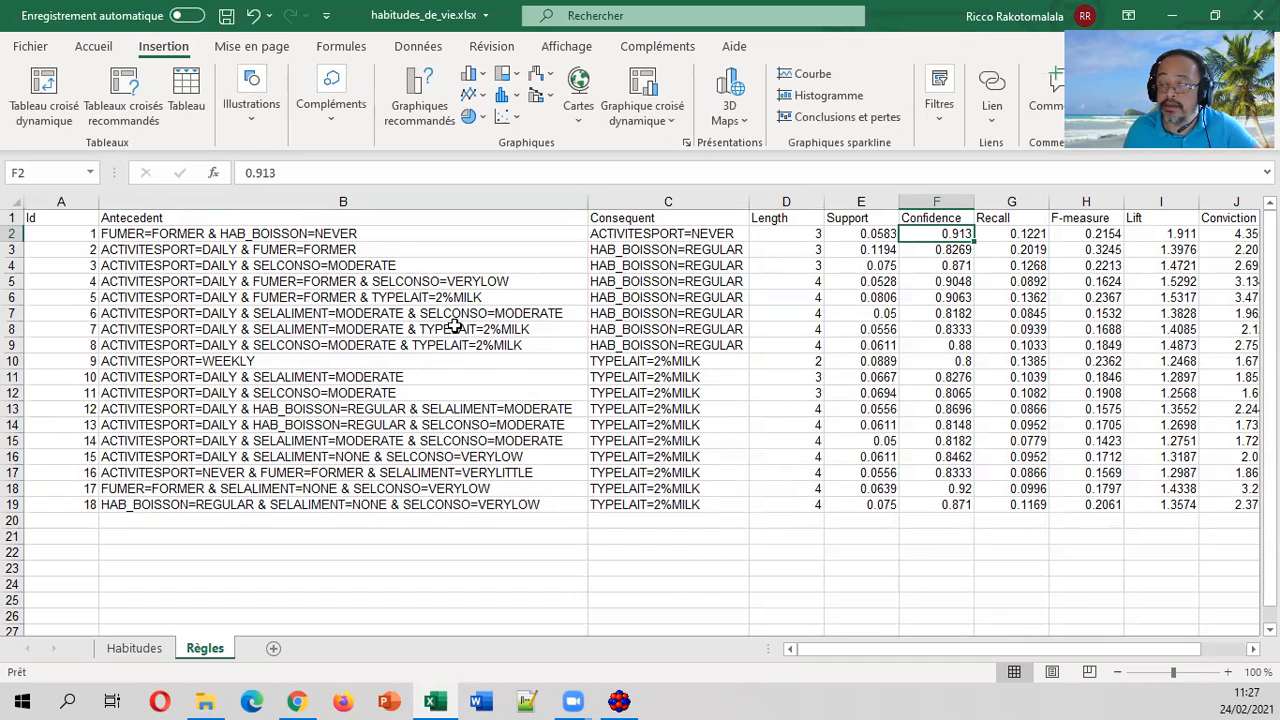
{"action": "left_click", "coordinate": [186, 85]}
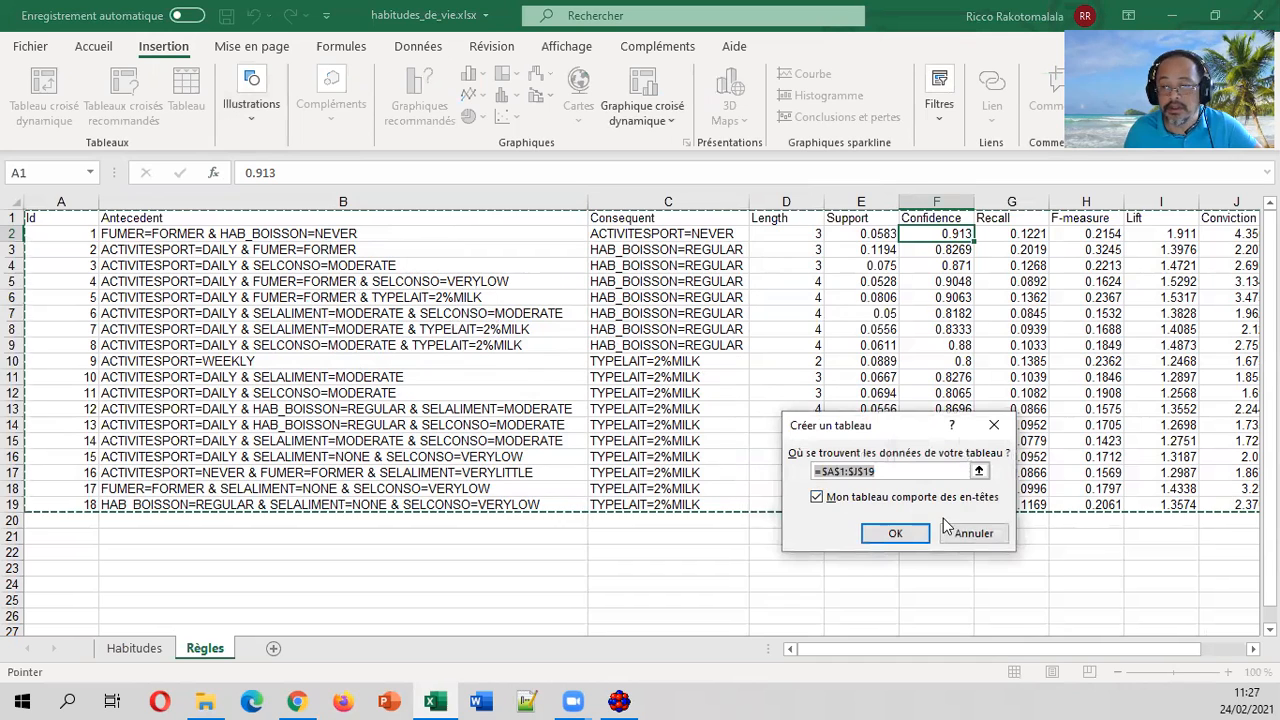
{"action": "left_click", "coordinate": [950, 532]}
{"action": "left_click", "coordinate": [342, 268]}
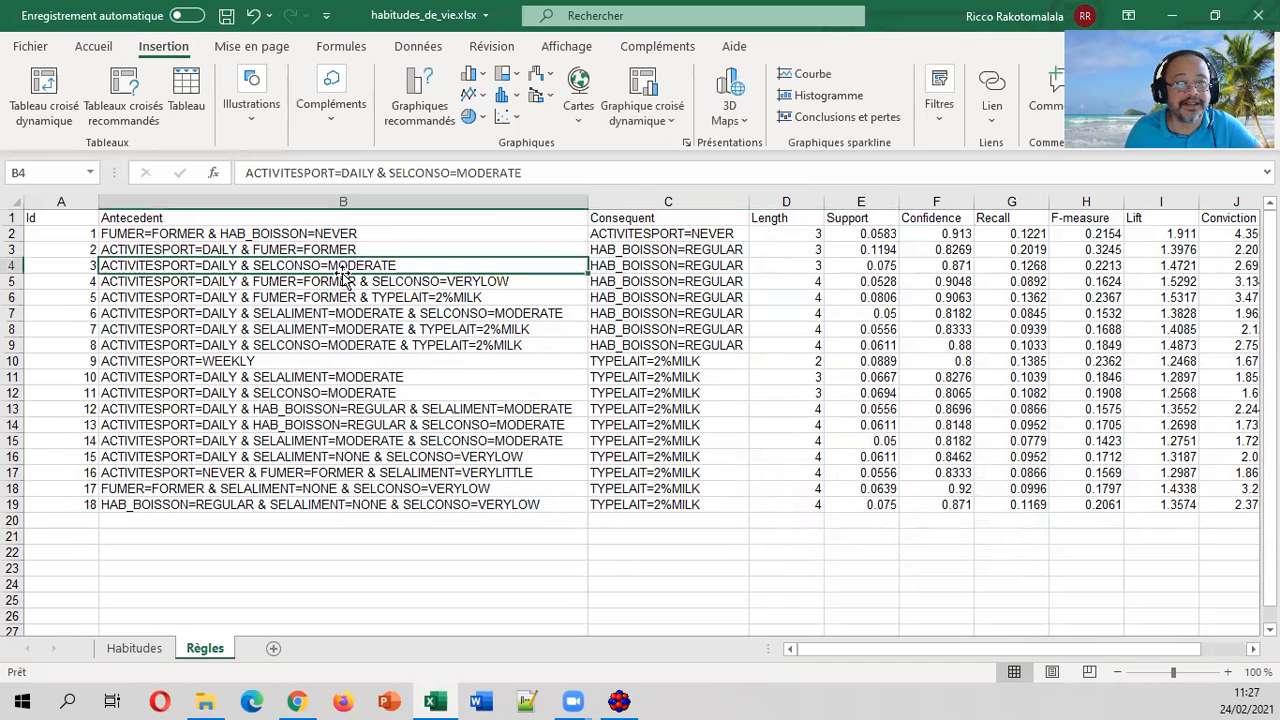
Convert the rules range $A$1:$J$19 into an Excel table with headers.
{"action": "left_click", "coordinate": [348, 329]}
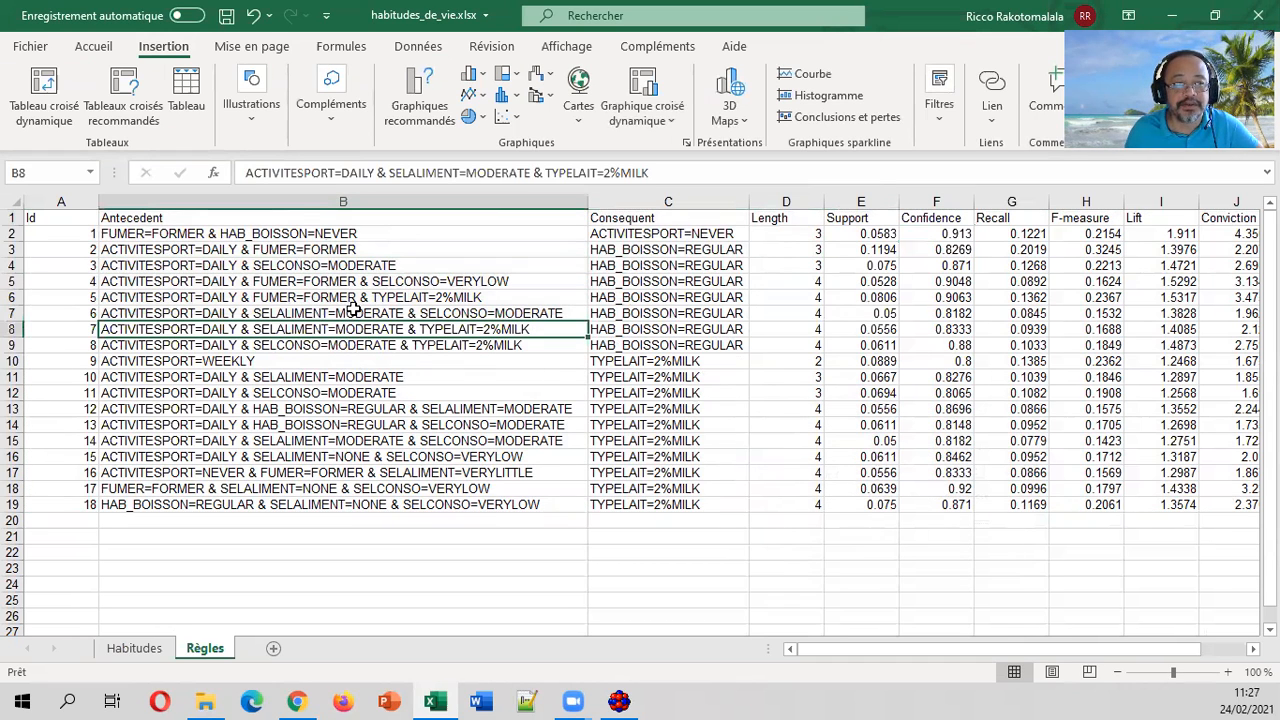
{"action": "left_click", "coordinate": [190, 88]}
{"action": "left_click_drag", "start_coordinate": [888, 430], "coordinate": [818, 365]}
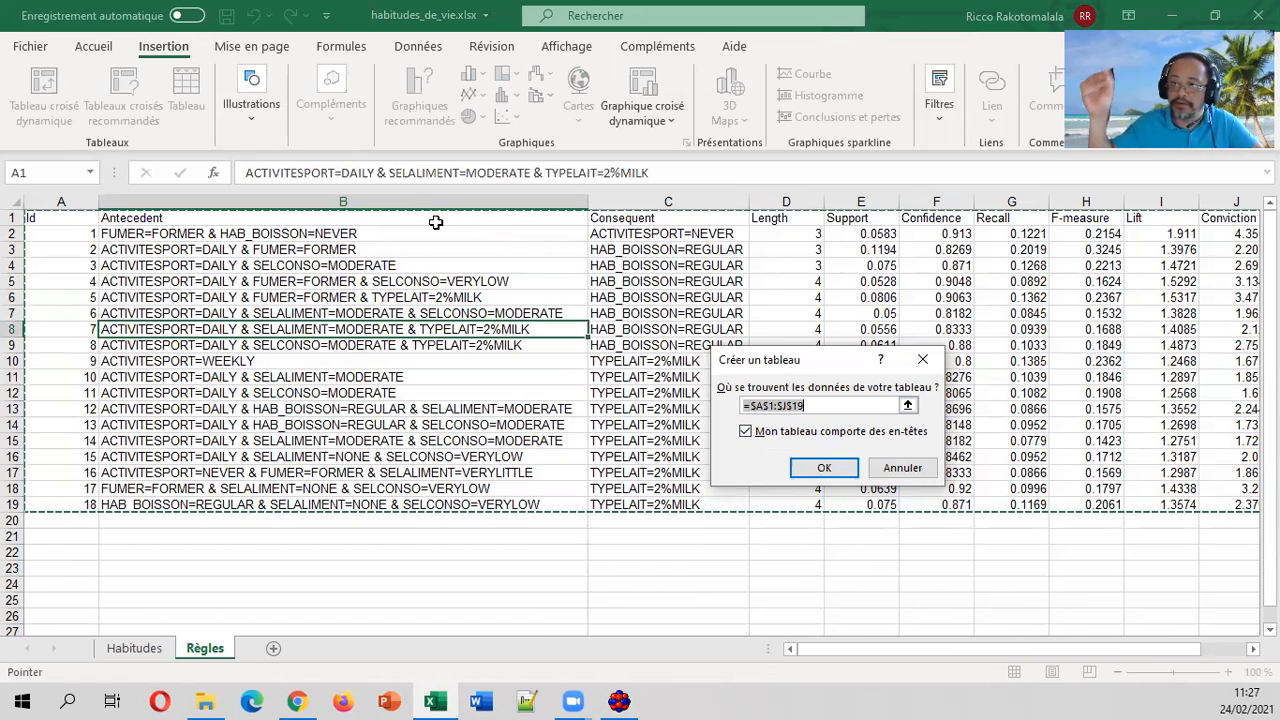
{"action": "left_click", "coordinate": [824, 467]}
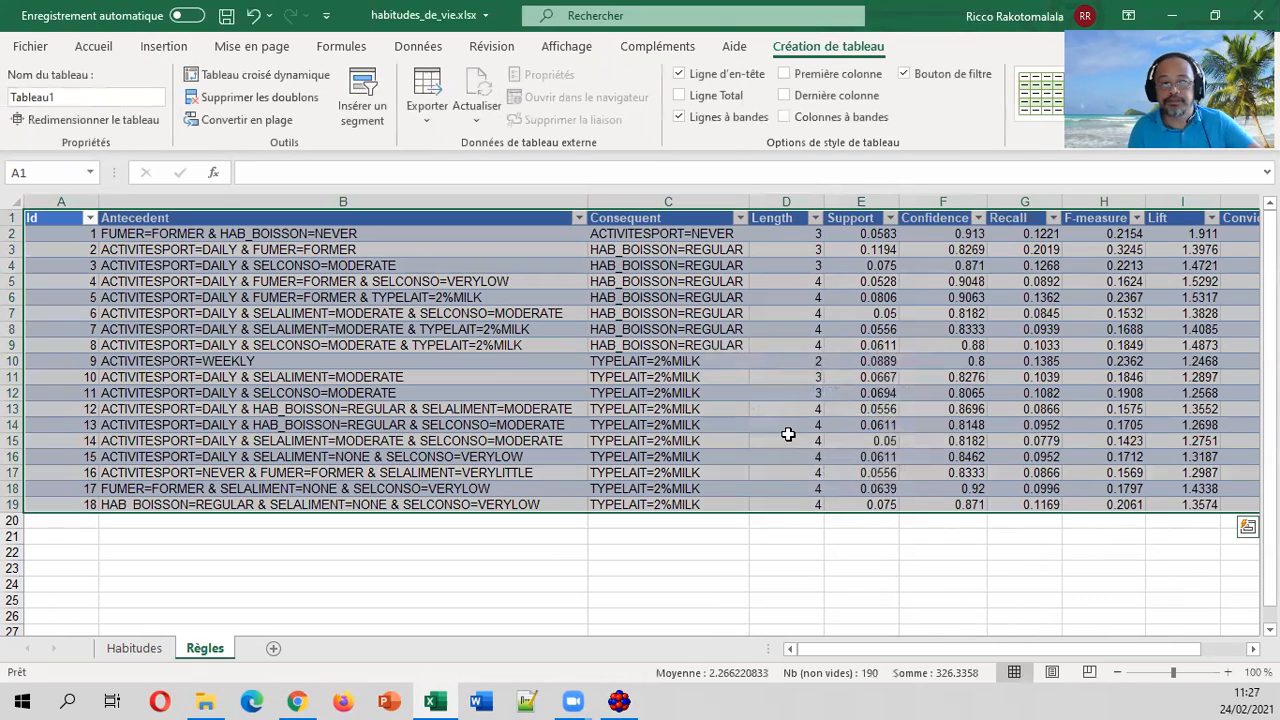
Change the font of the whole rules table to Calibri and deselect the table.
{"action": "left_click", "coordinate": [93, 46]}
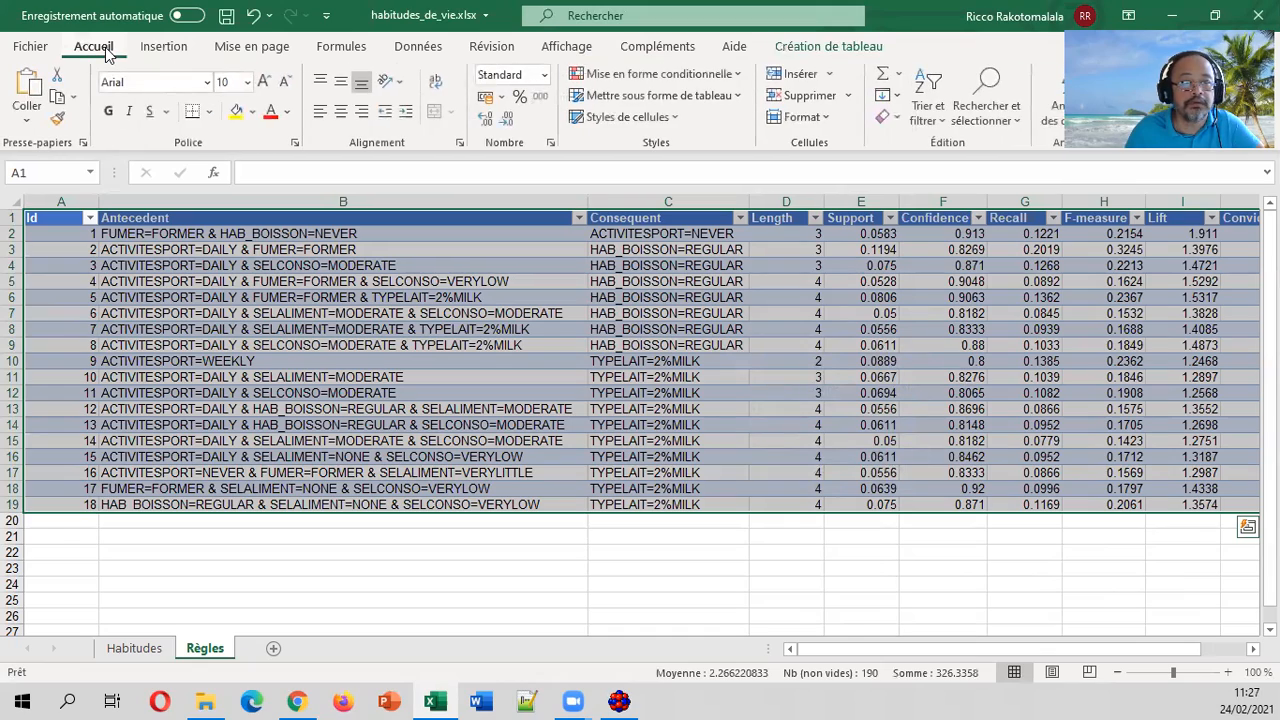
{"action": "left_click", "coordinate": [208, 83]}
{"action": "left_click", "coordinate": [189, 163]}
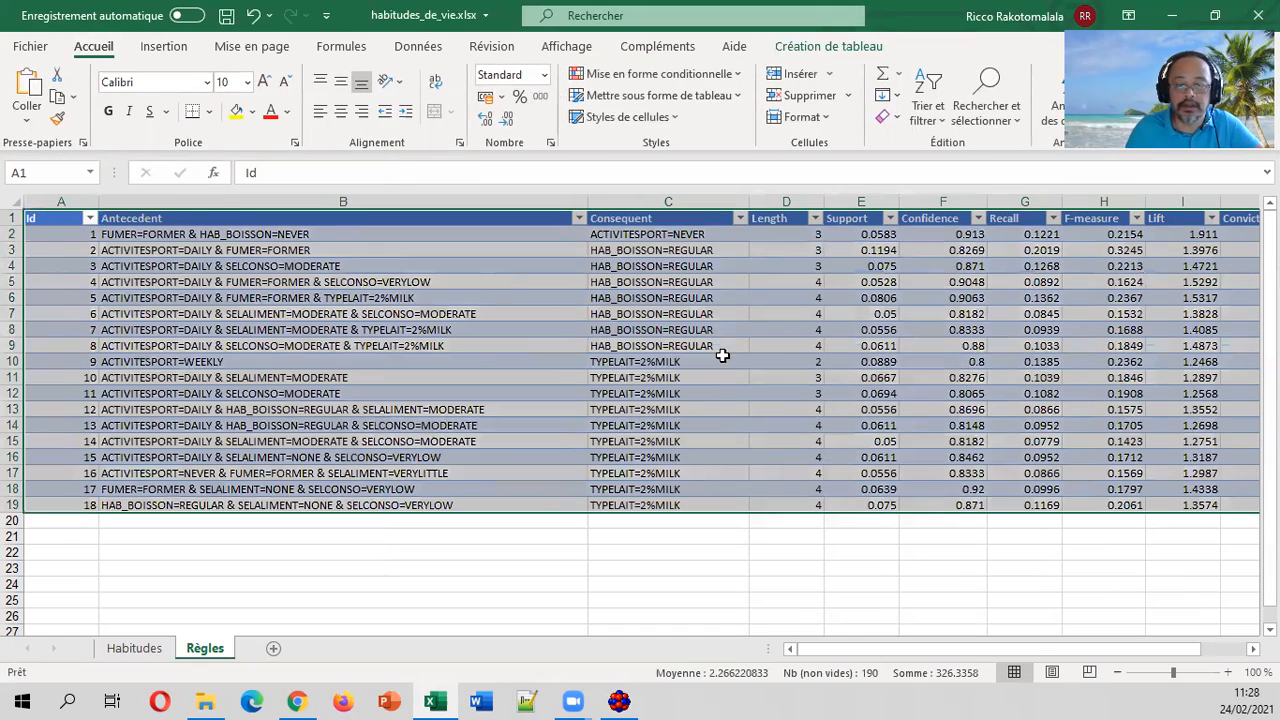
{"action": "left_click", "coordinate": [775, 364]}
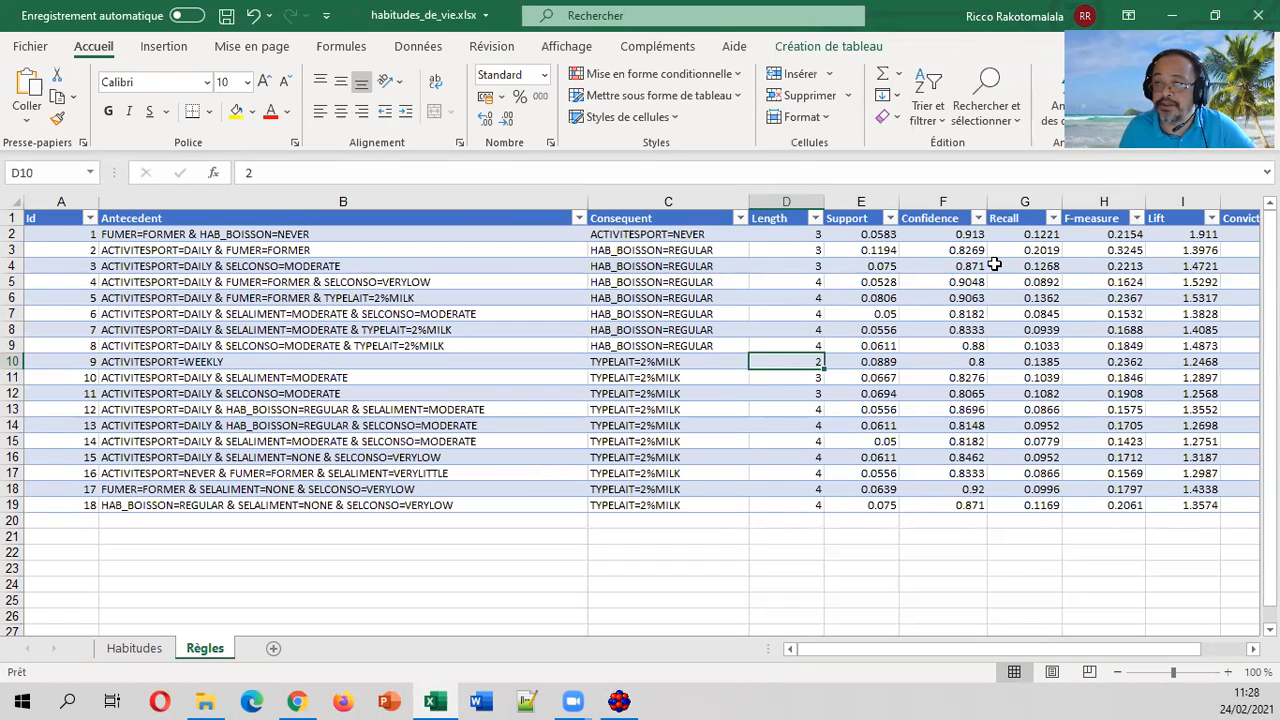
Sort the rules table by Lift from largest to smallest, and re-sort it by Confidence from largest to smallest.
{"action": "left_click", "coordinate": [1213, 219]}
{"action": "left_click", "coordinate": [1109, 260]}
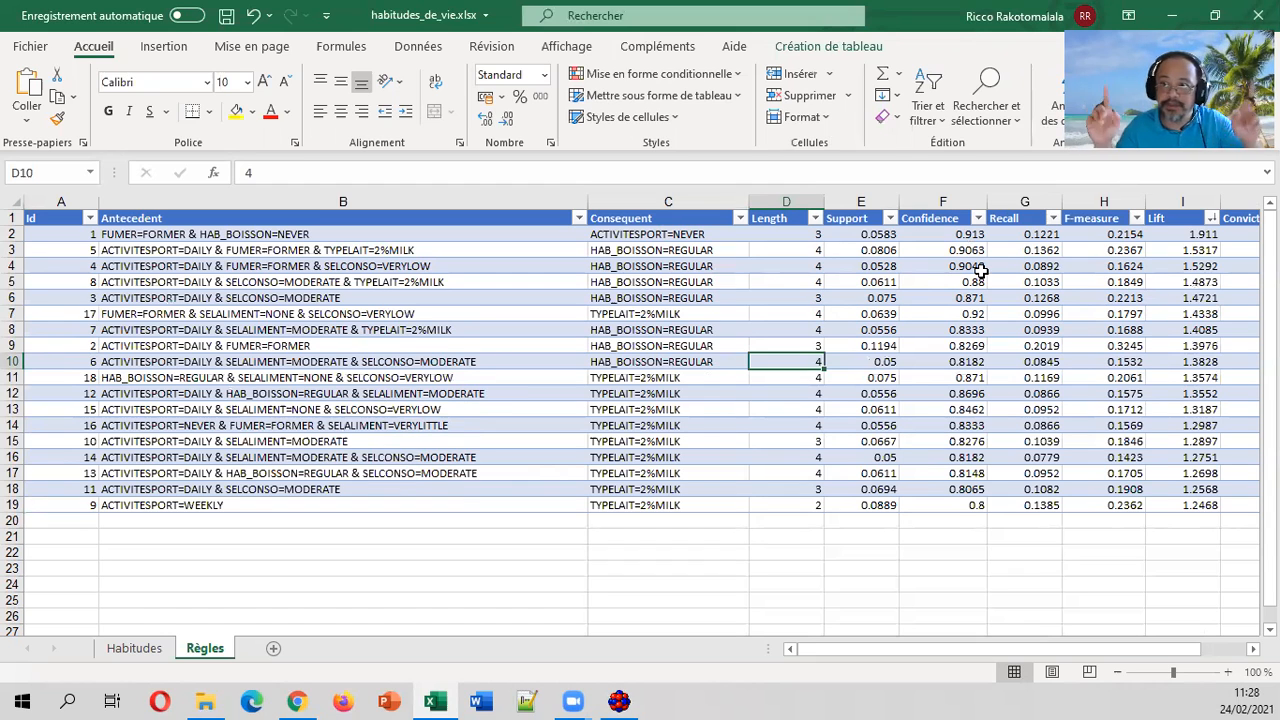
{"action": "left_click", "coordinate": [978, 218]}
{"action": "left_click", "coordinate": [858, 266]}
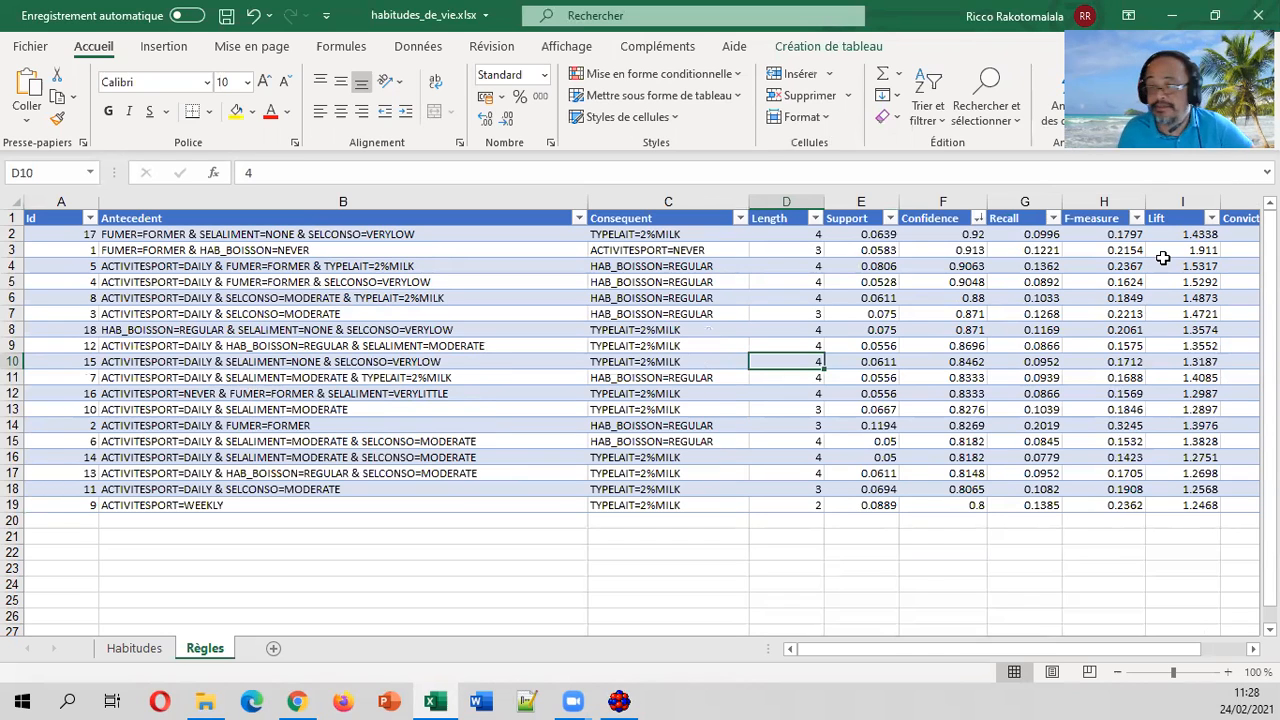
Filter the rules table's Consequent column to show only HAB_BOISSON=REGULAR.
{"action": "left_click", "coordinate": [740, 218]}
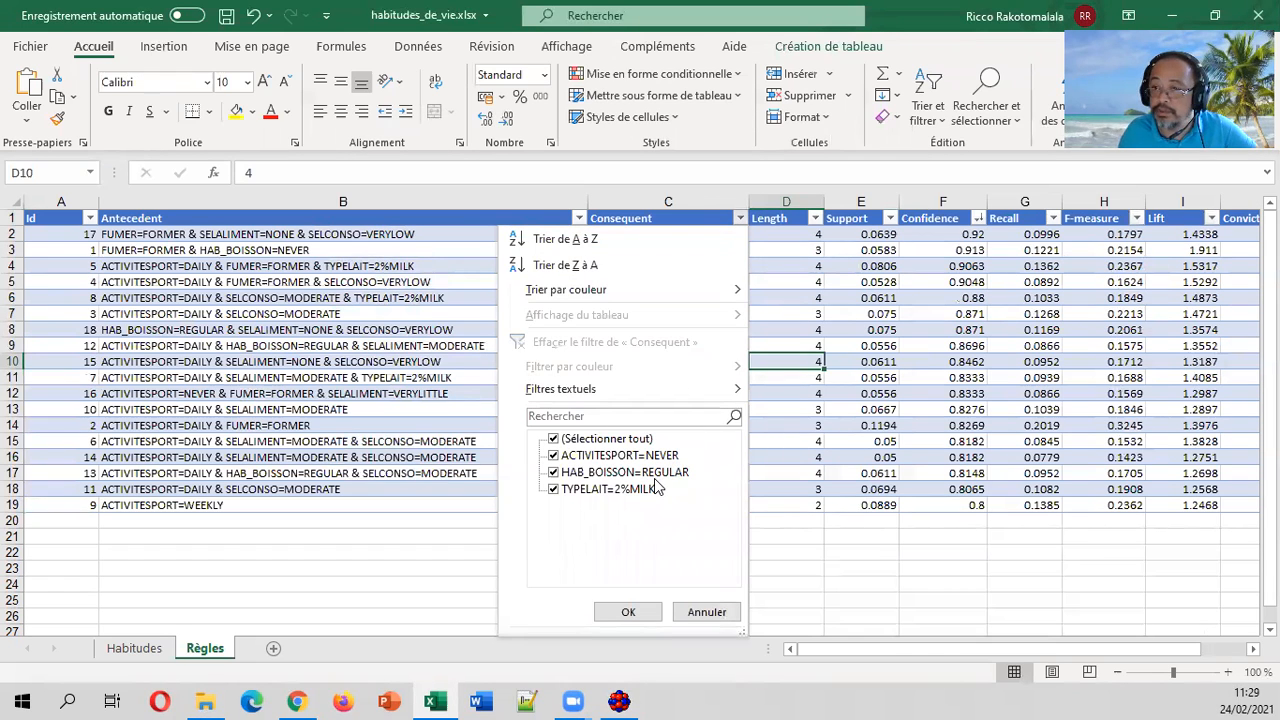
{"action": "left_click", "coordinate": [554, 439]}
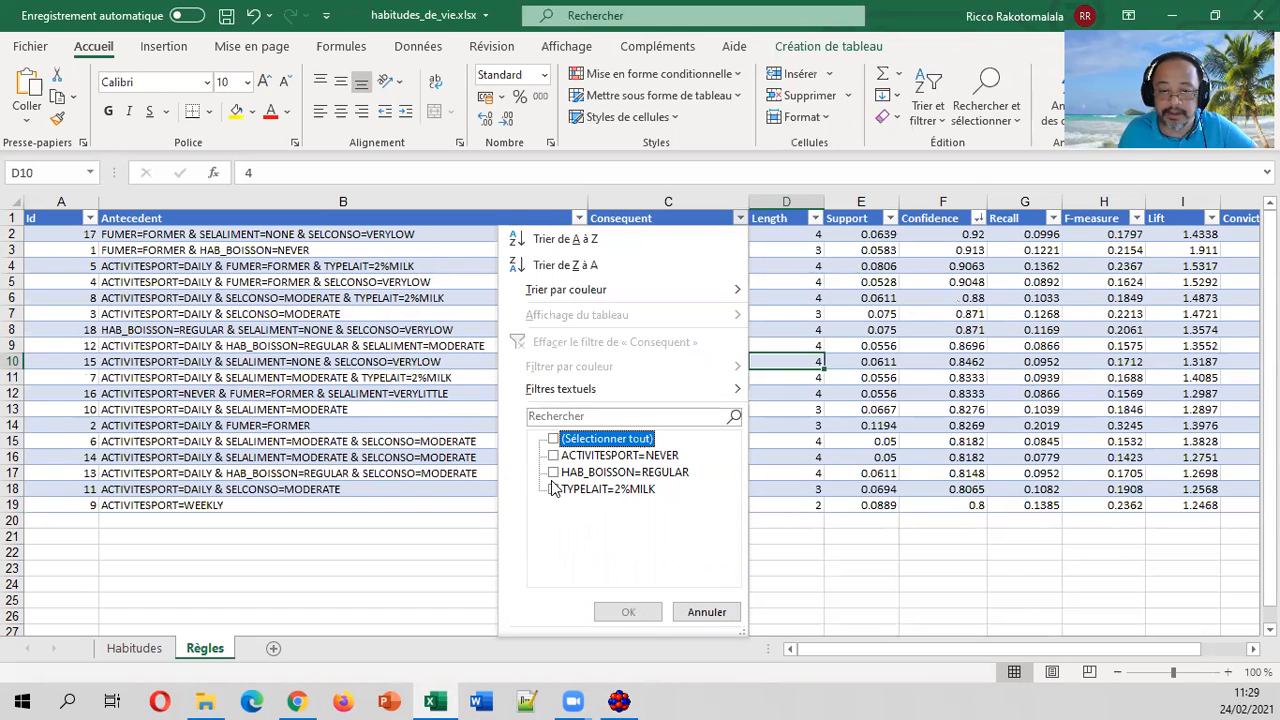
{"action": "left_click", "coordinate": [553, 472]}
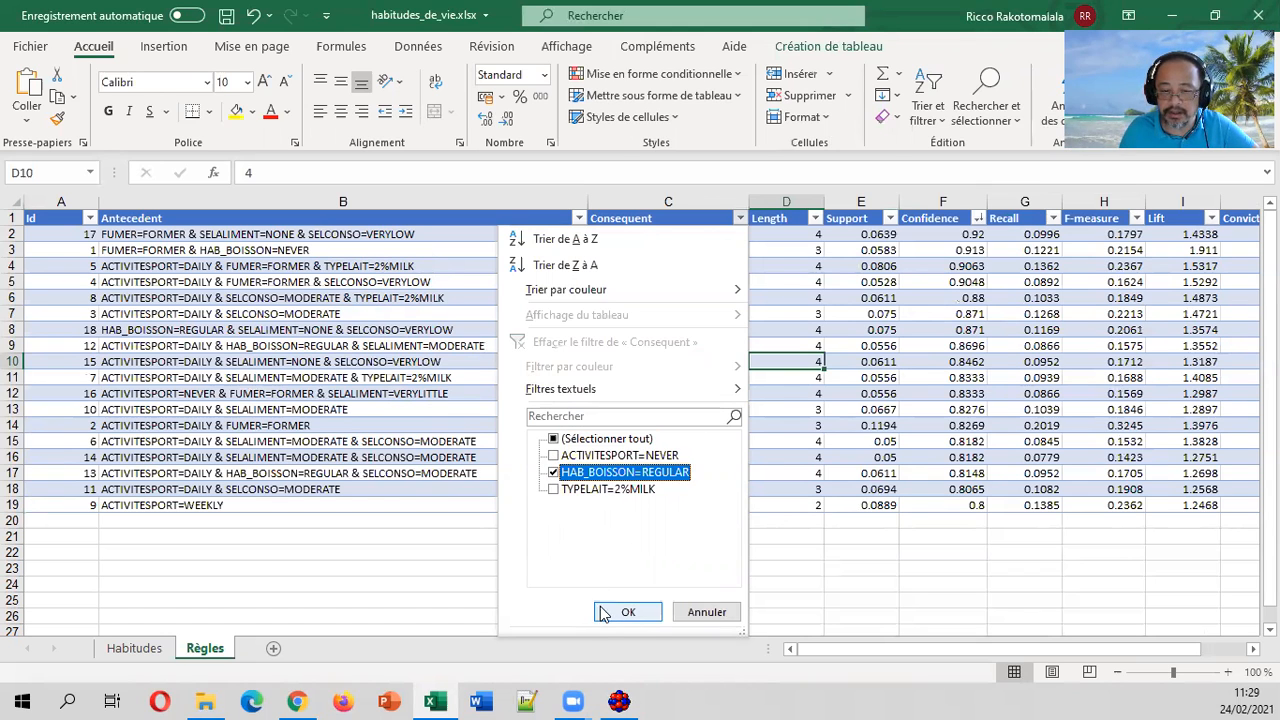
{"action": "left_click", "coordinate": [608, 612]}
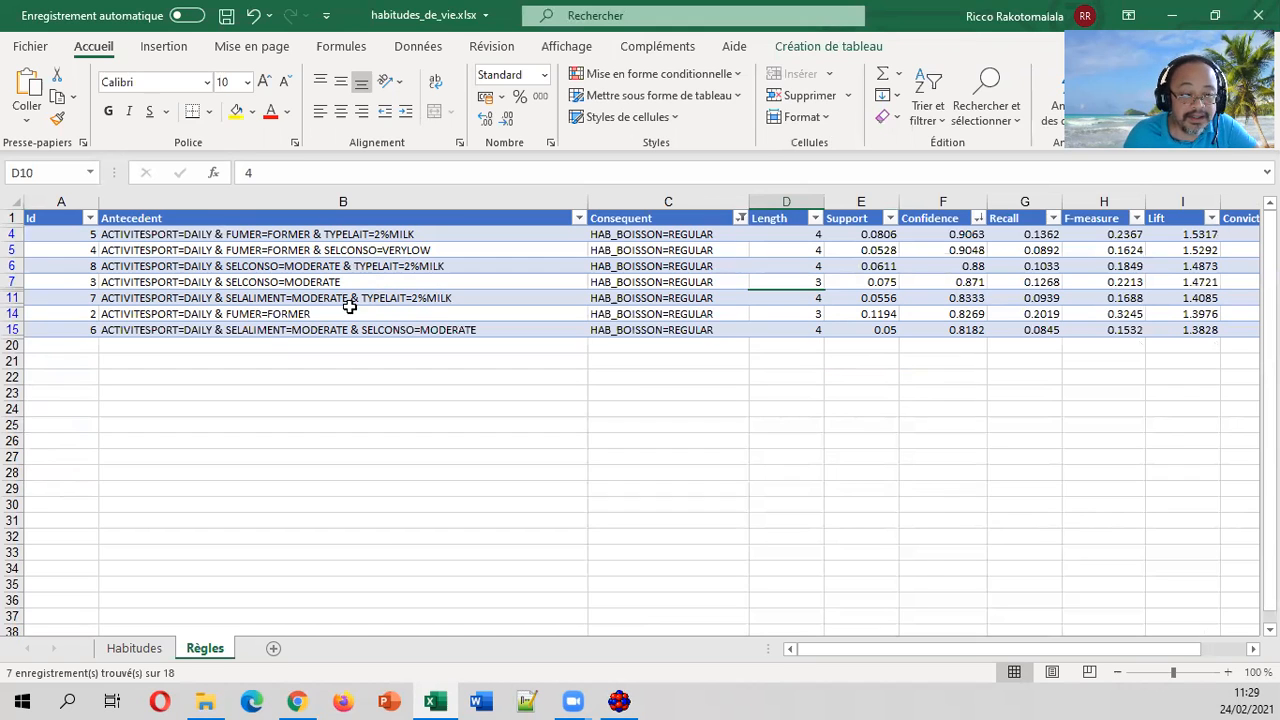
Add a custom text filter on the Antecedent column to keep only rules whose antecedent contains SELCONSO.
{"action": "left_click", "coordinate": [578, 218]}
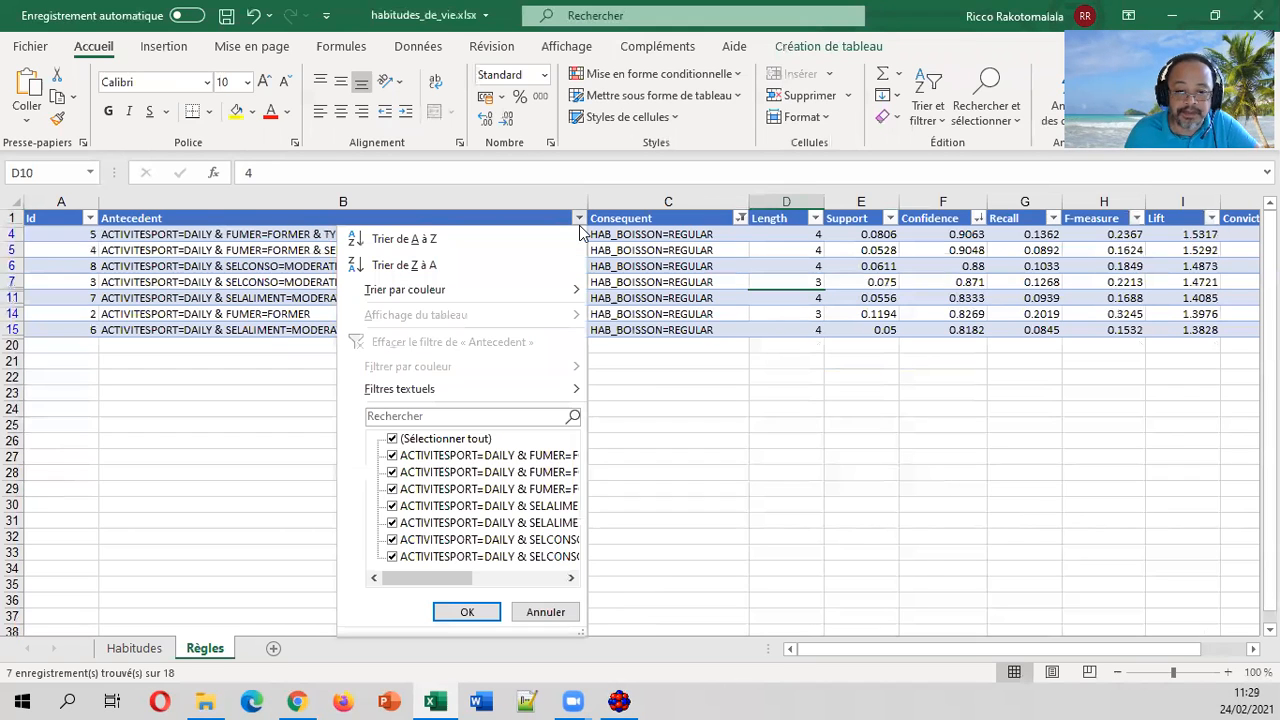
{"action": "left_click", "coordinate": [689, 440]}
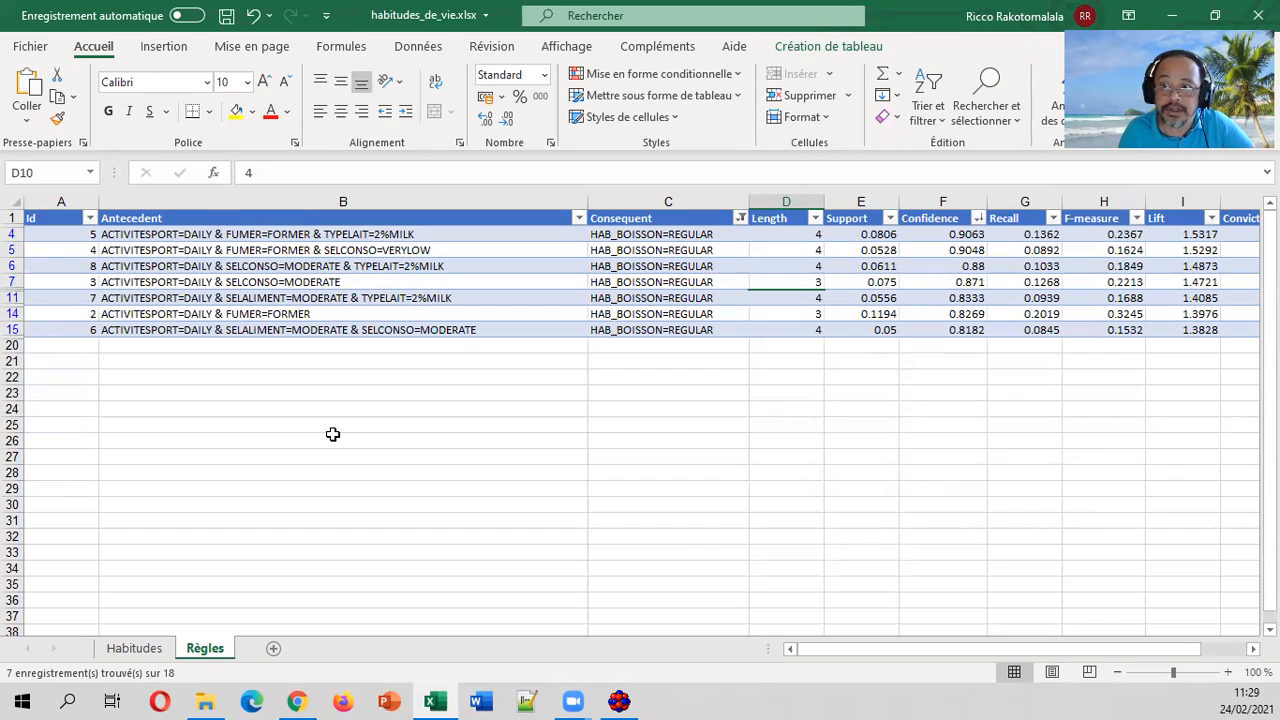
{"action": "left_click", "coordinate": [578, 218]}
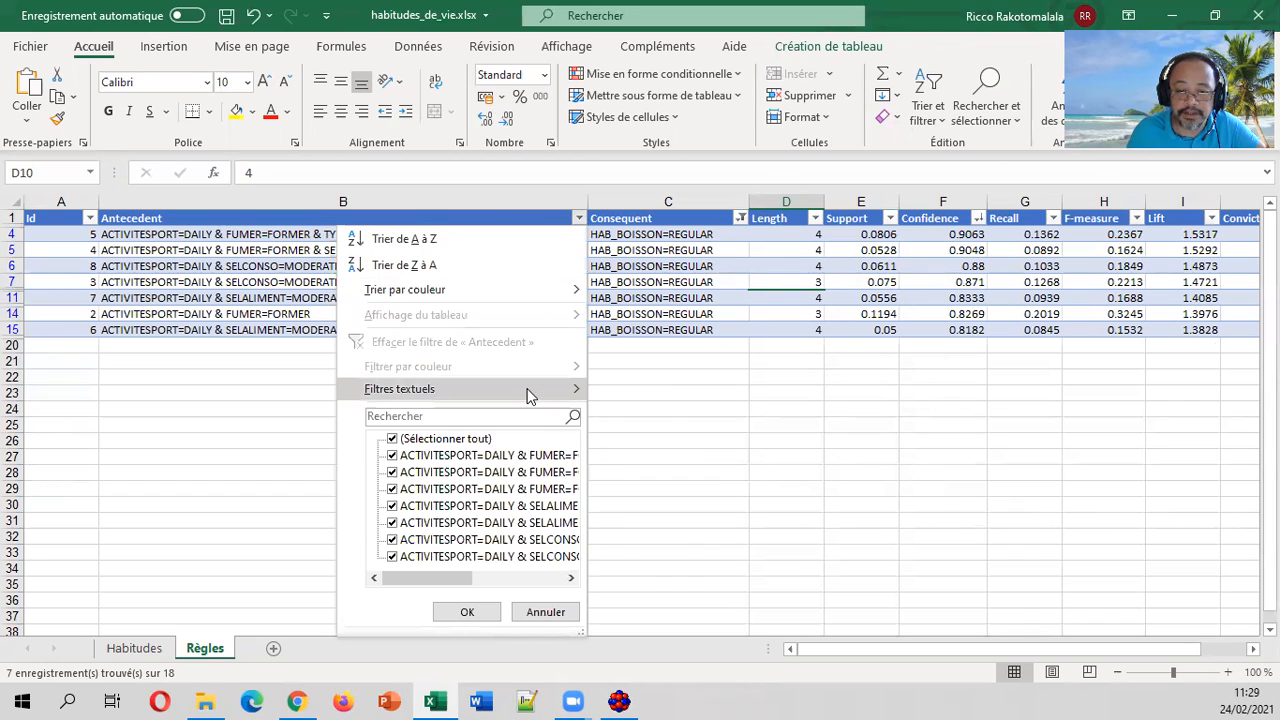
{"action": "mouse_move", "coordinate": [530, 390]}
{"action": "left_click", "coordinate": [656, 501]}
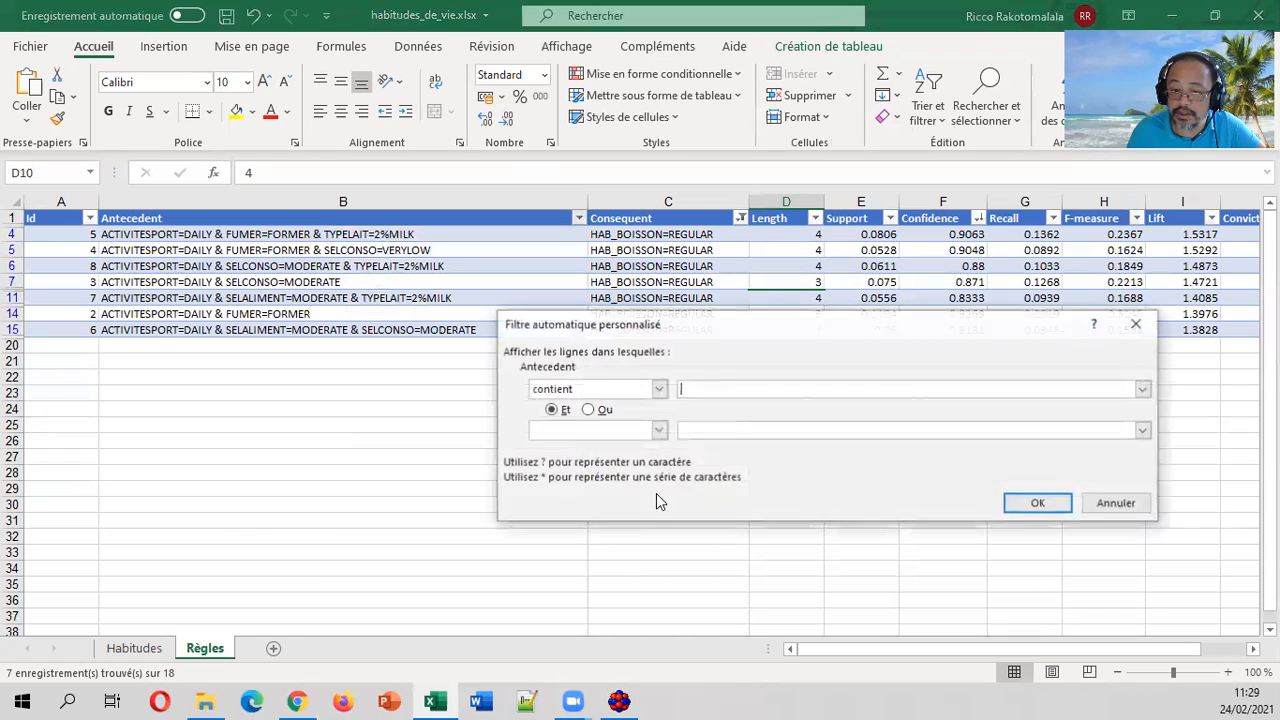
{"action": "type", "text": "SE"}
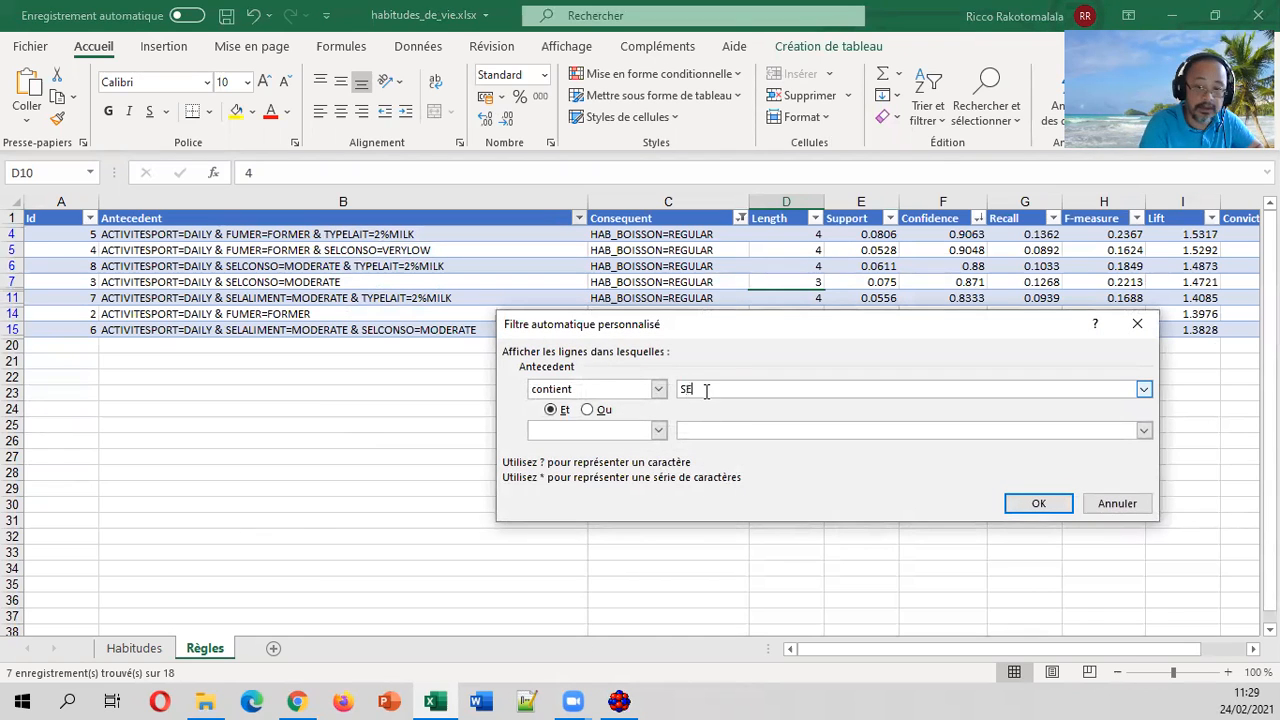
{"action": "type", "text": "LCONSO"}
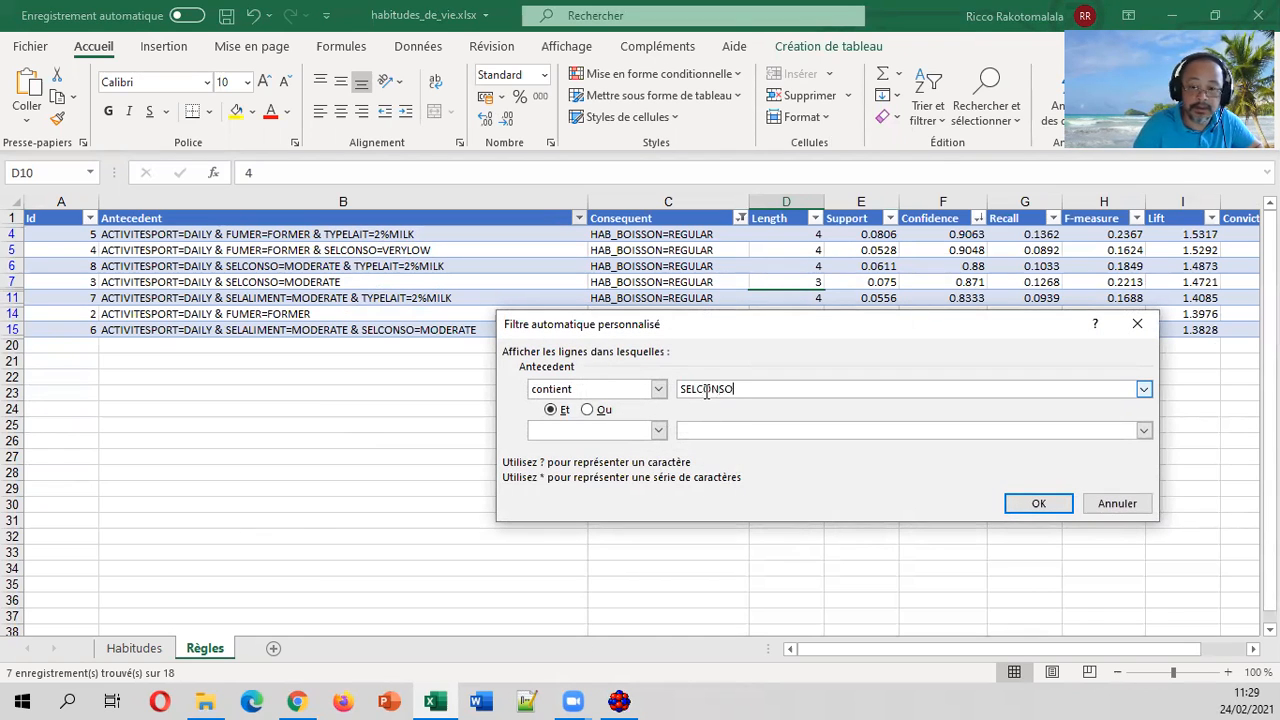
{"action": "left_click", "coordinate": [1039, 503]}
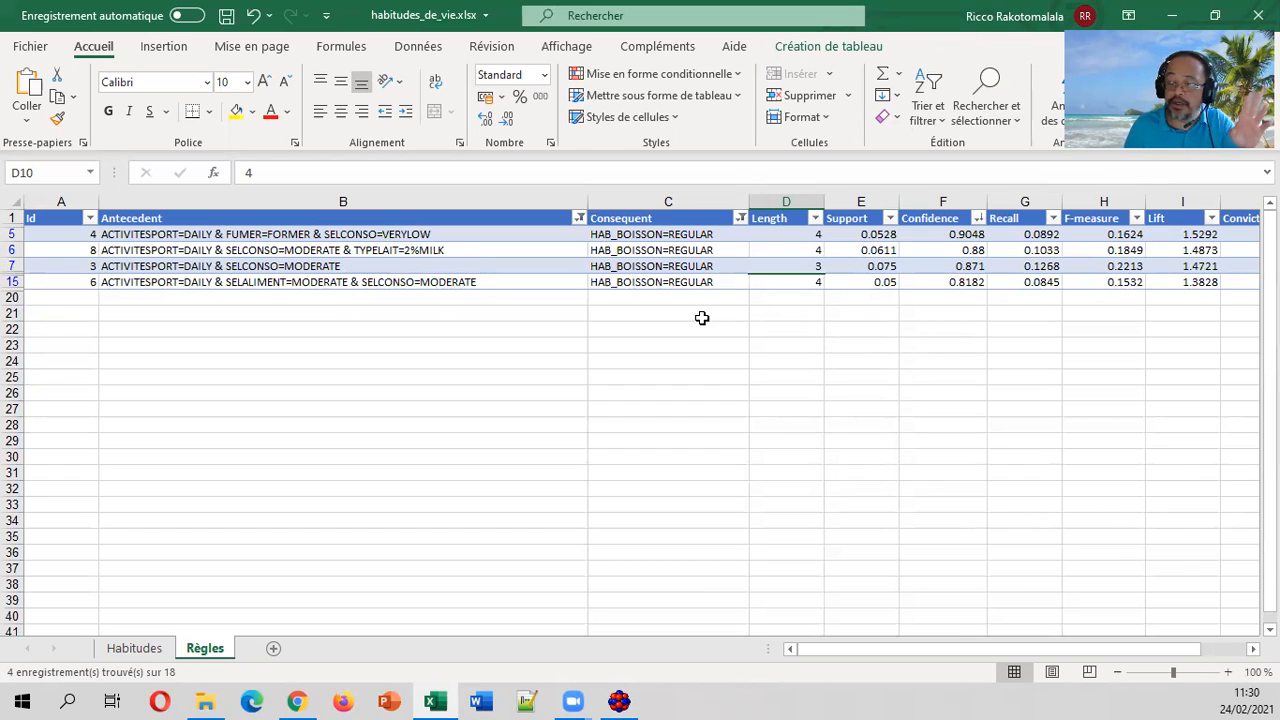
Review the original rules in Association rule software, and back in Excel sort the filtered rules by Recall from largest to smallest.
{"action": "left_click", "coordinate": [617, 700]}
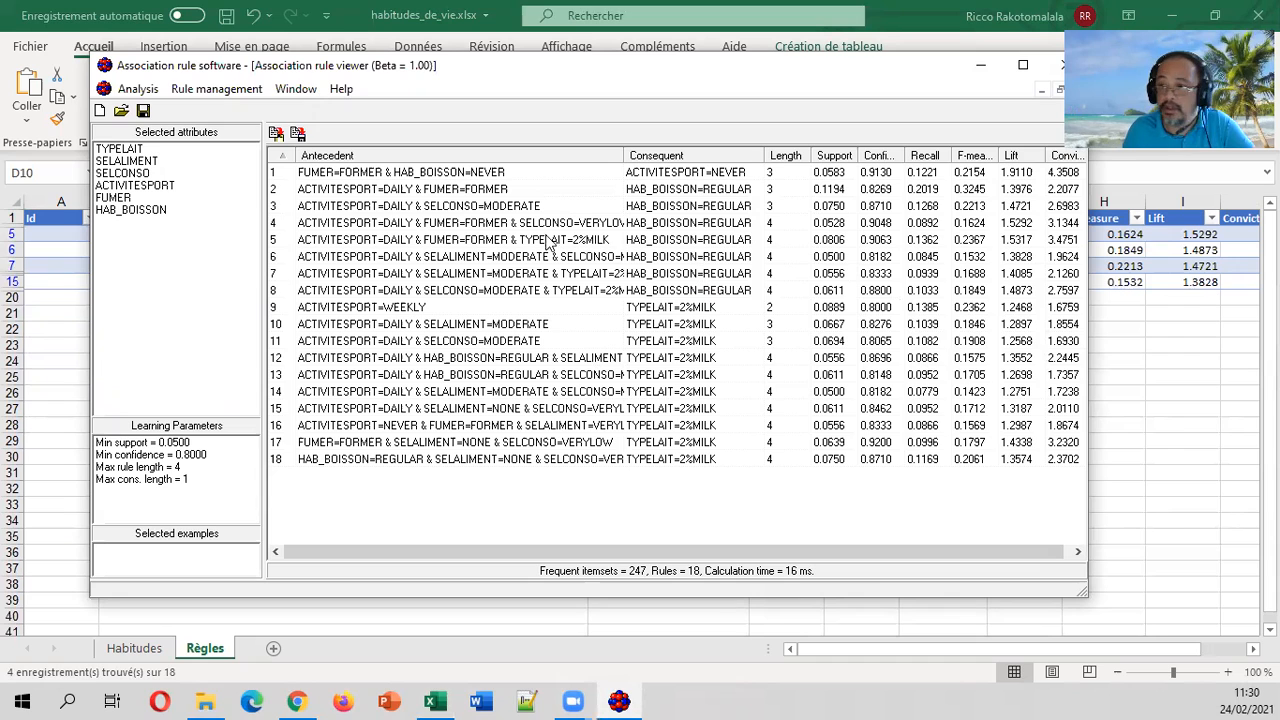
{"action": "left_click", "coordinate": [1140, 338]}
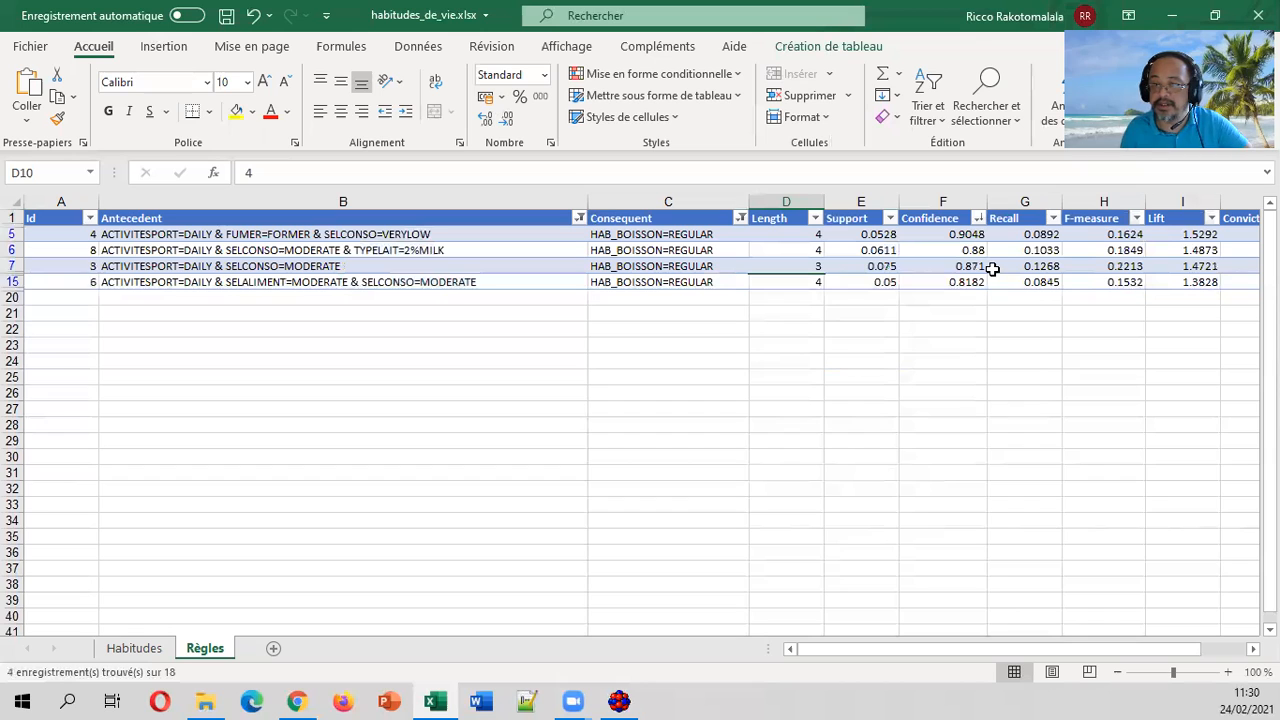
{"action": "left_click", "coordinate": [1053, 218]}
{"action": "left_click", "coordinate": [1003, 266]}
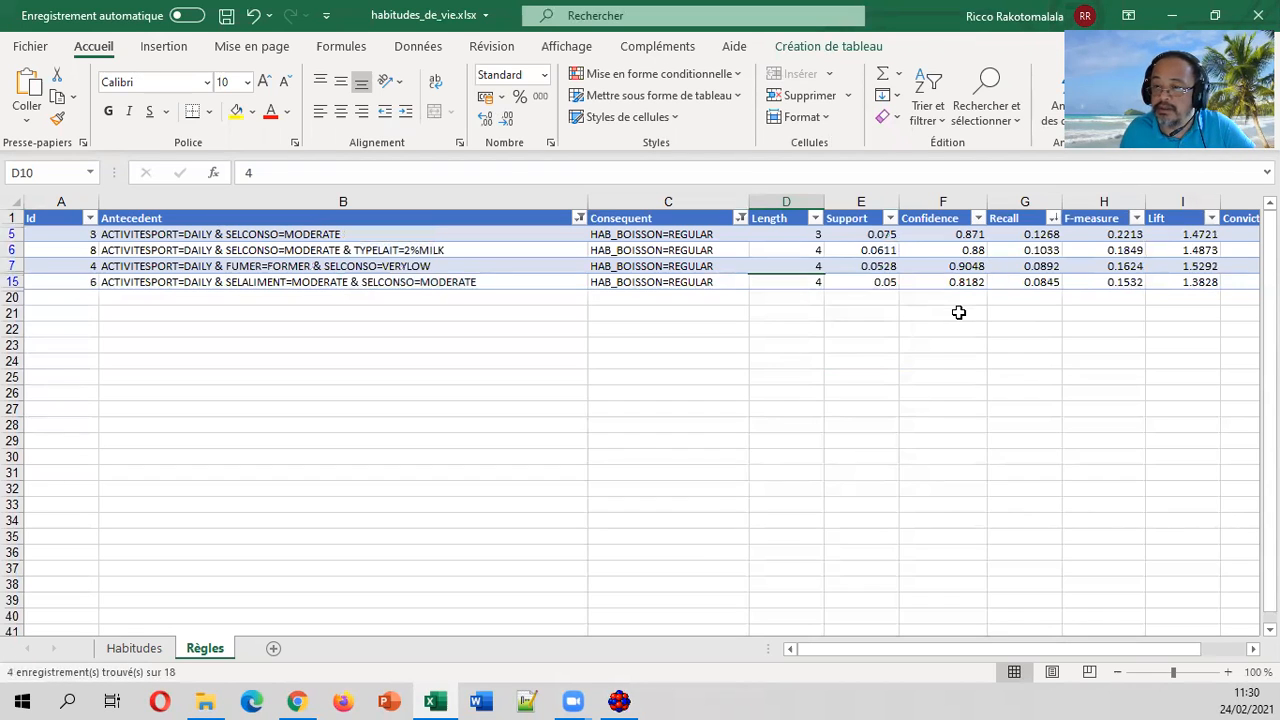